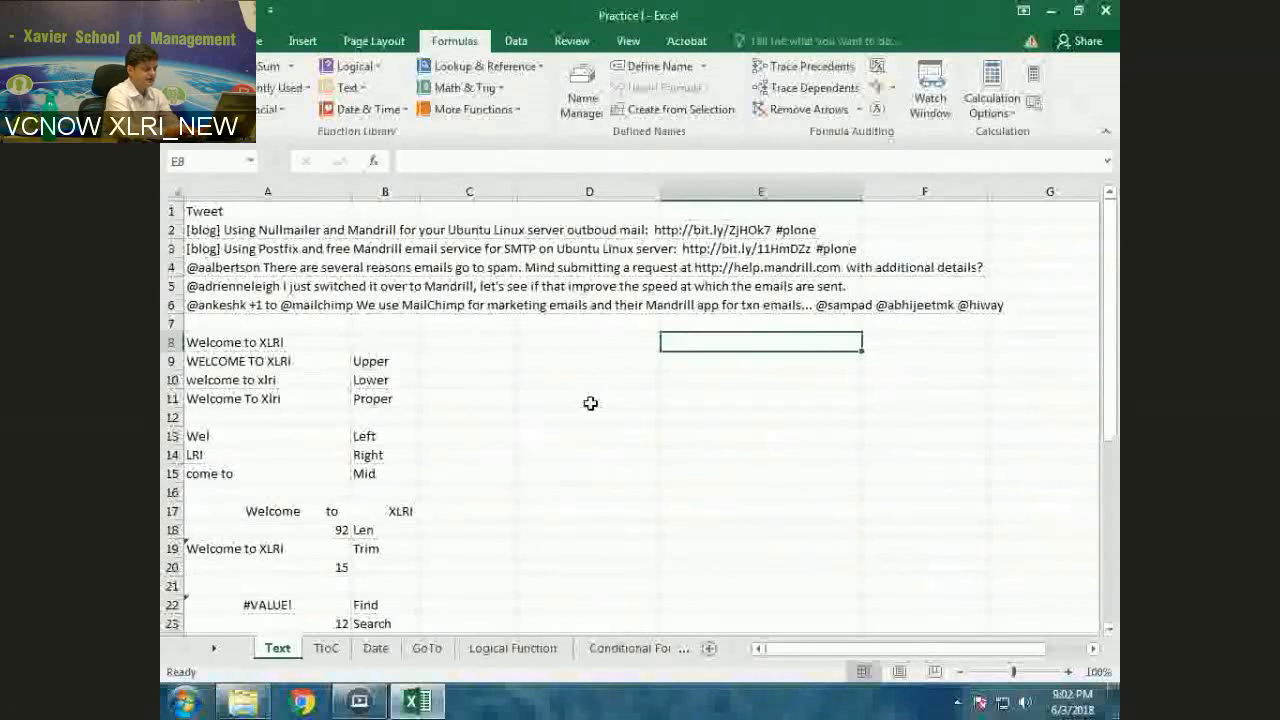
Add the column headings "Space Position" in E8 and "Word" in F8
type("Sa")
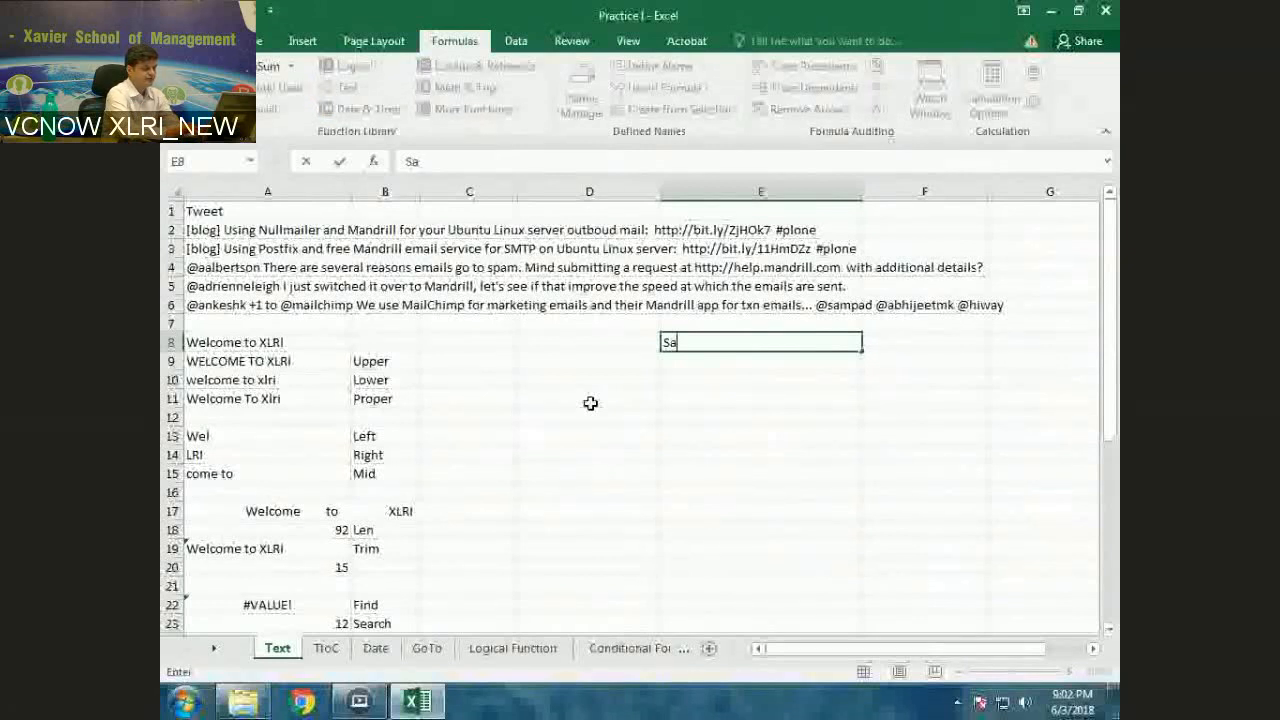
type("ace P")
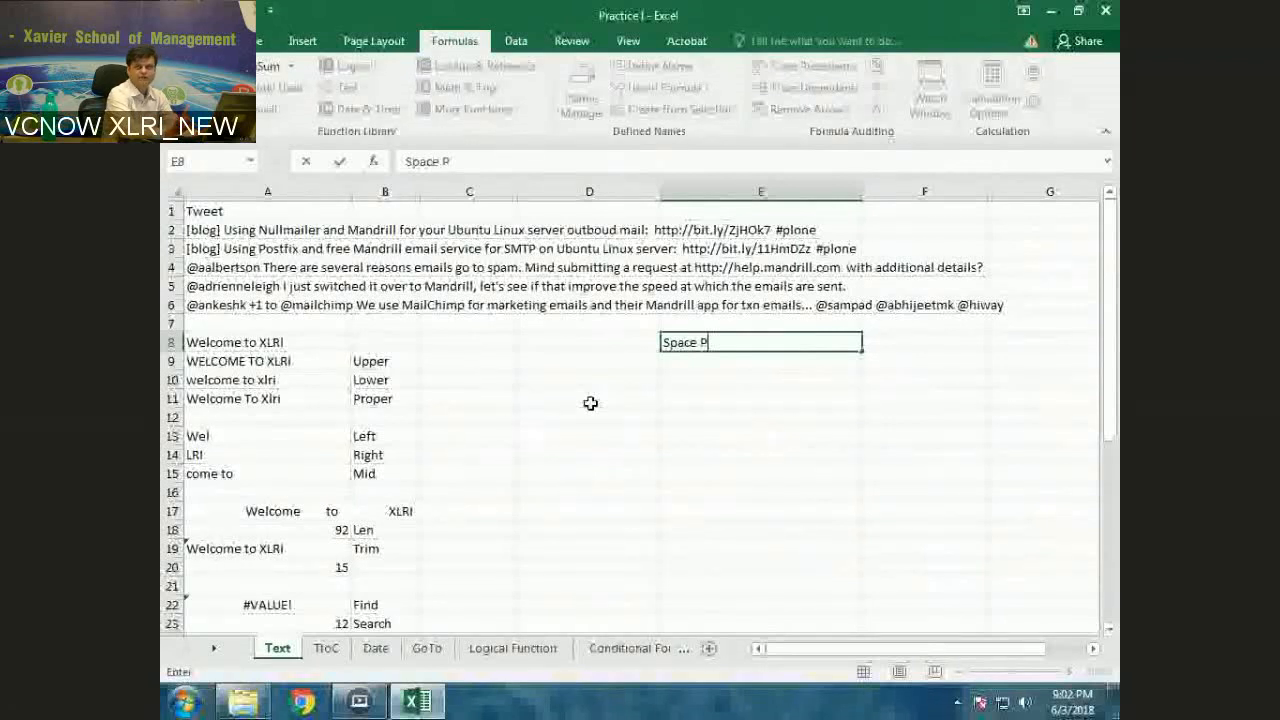
type("osition")
key("Tab")
type("Word")
key("Return")
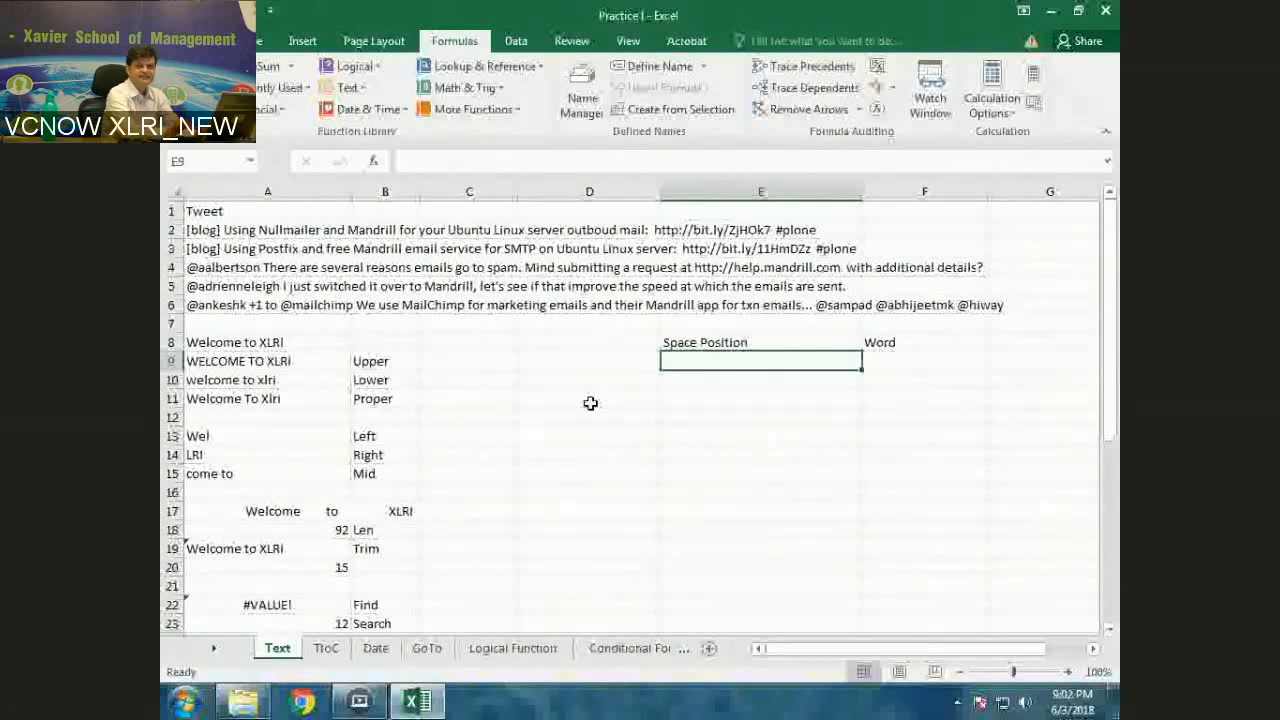
Enter 0 in E9 and the formula =FIND(" ",A2,E9+1) in E10 to locate the next space in A2
type("0")
key("Return")
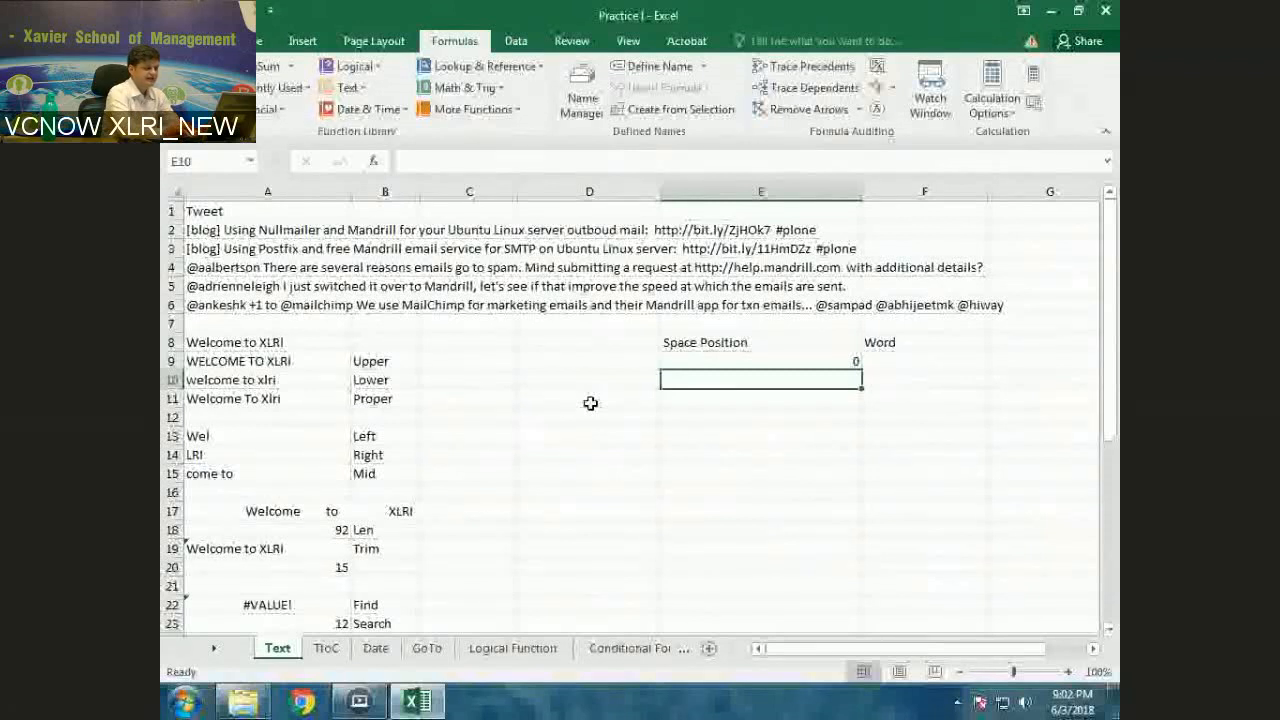
type("=")
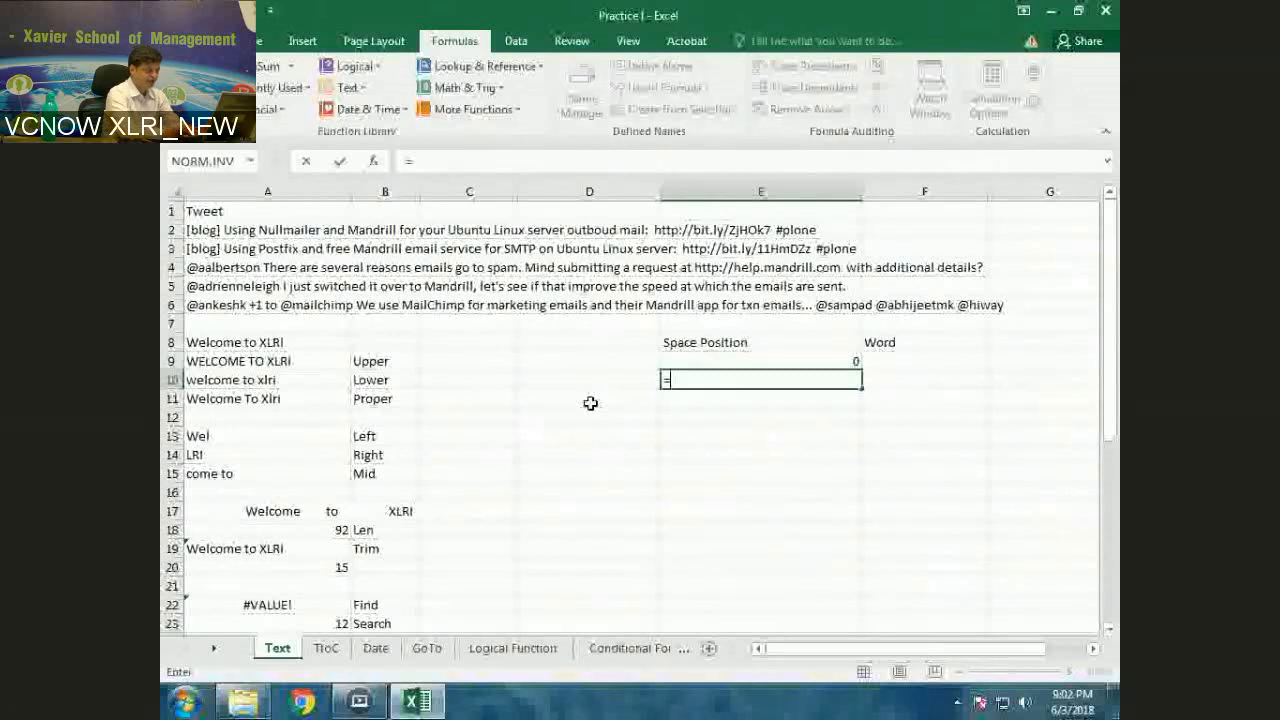
type("find(\" \"")
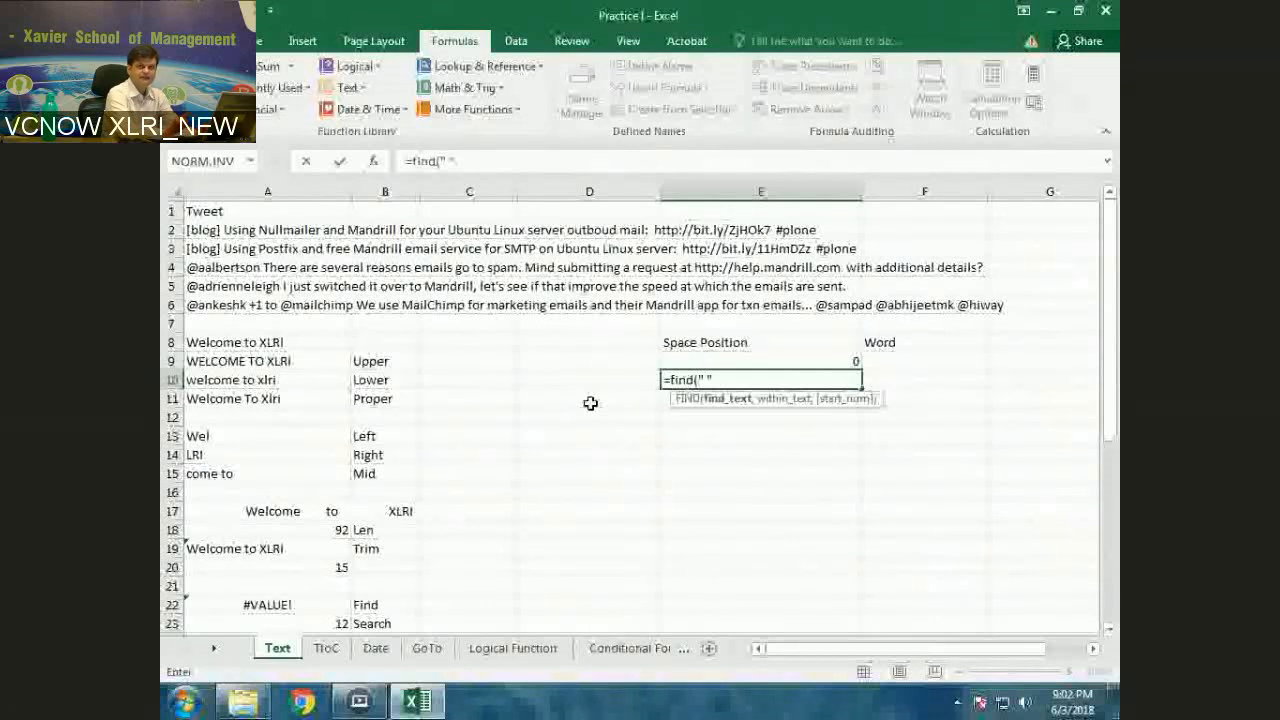
type(",a")
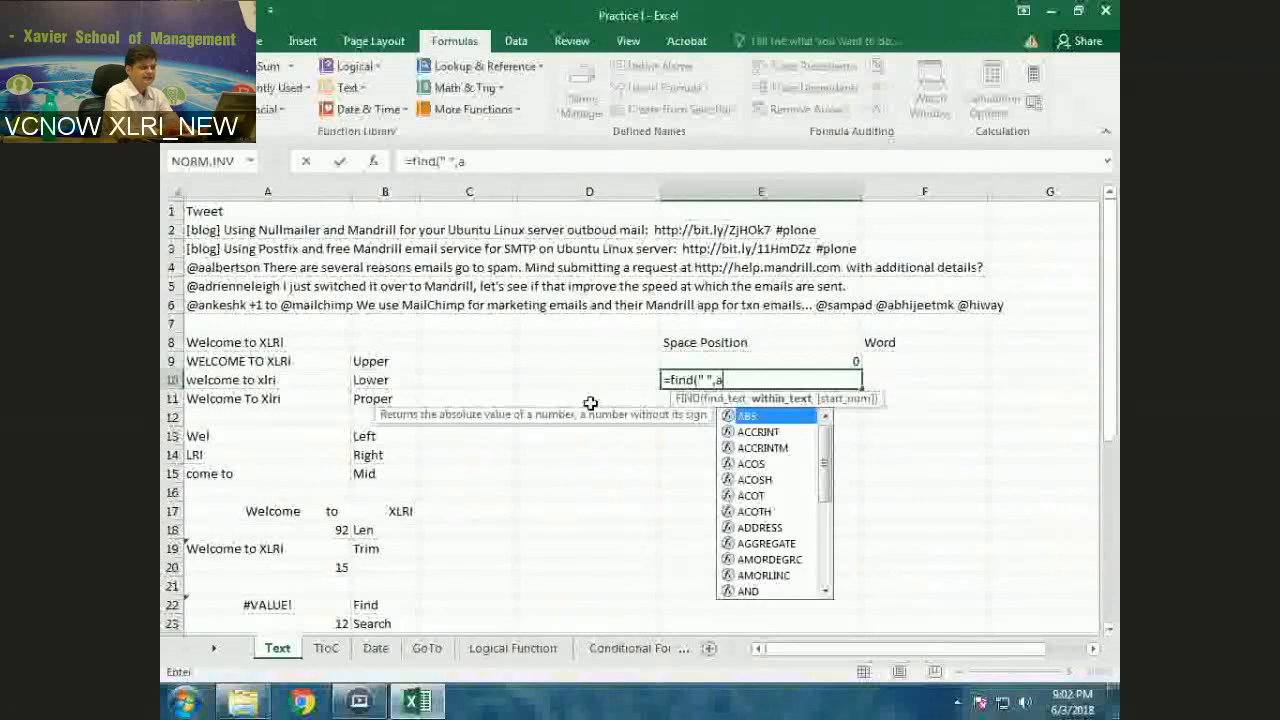
type("2,")
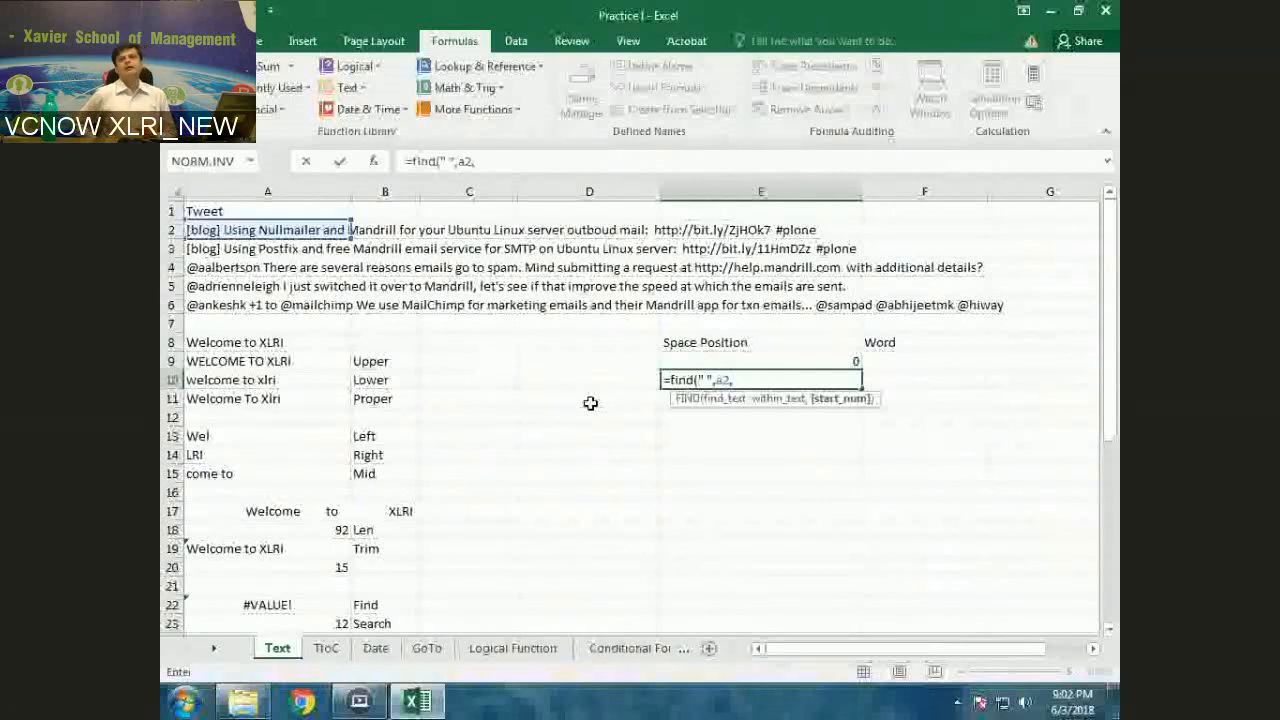
key("Up")
type("+")
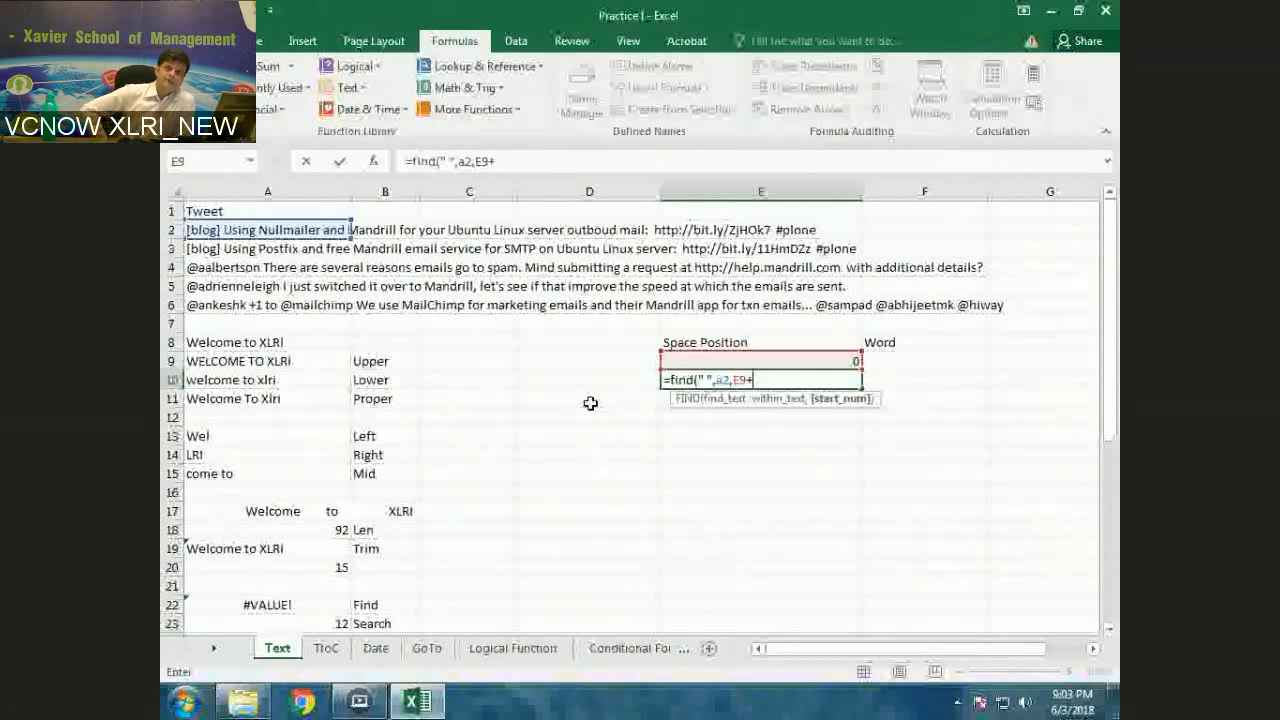
type("1)")
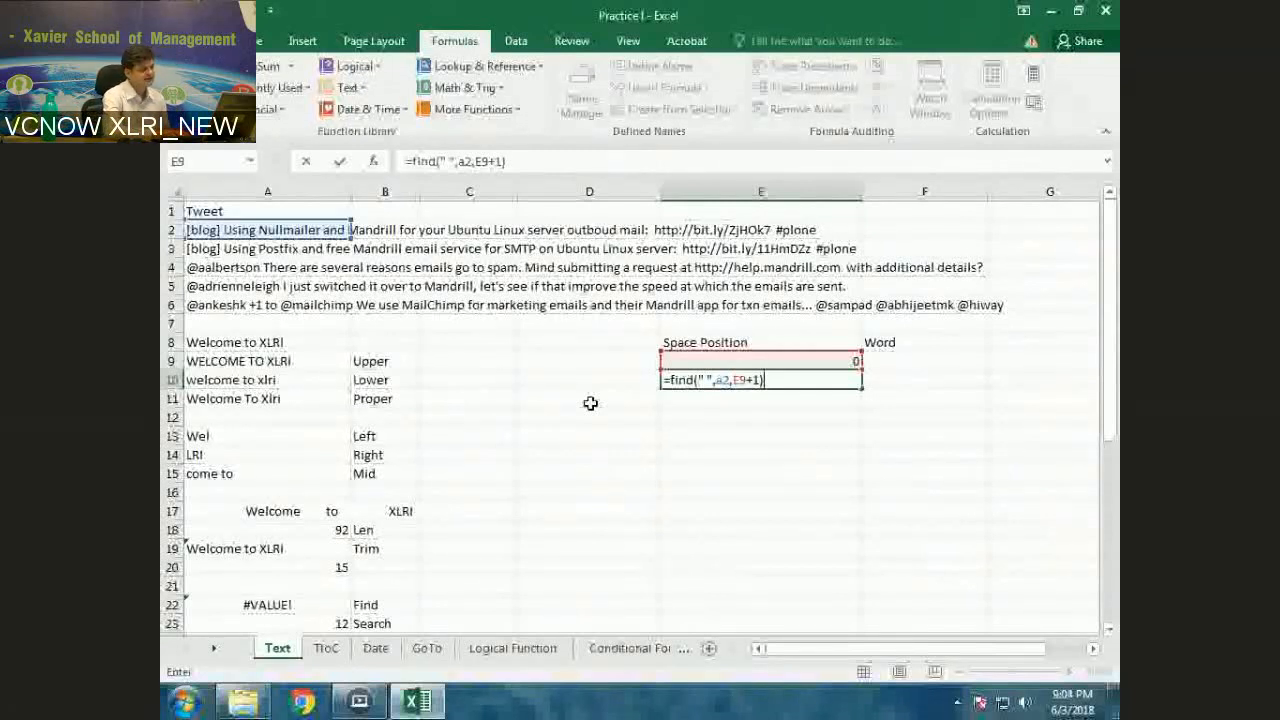
key("Return")
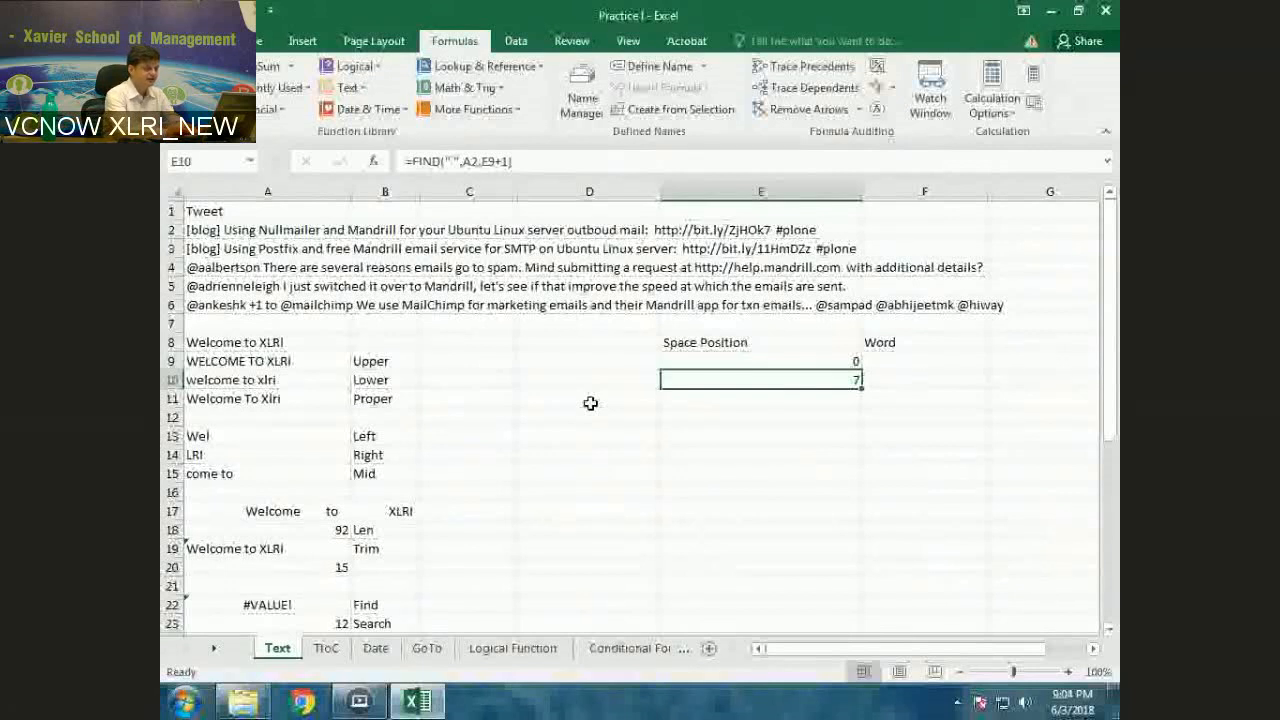
Enter the formula =FIND(" ",A2,E10+1) in E11 to locate the following space
key("Return")
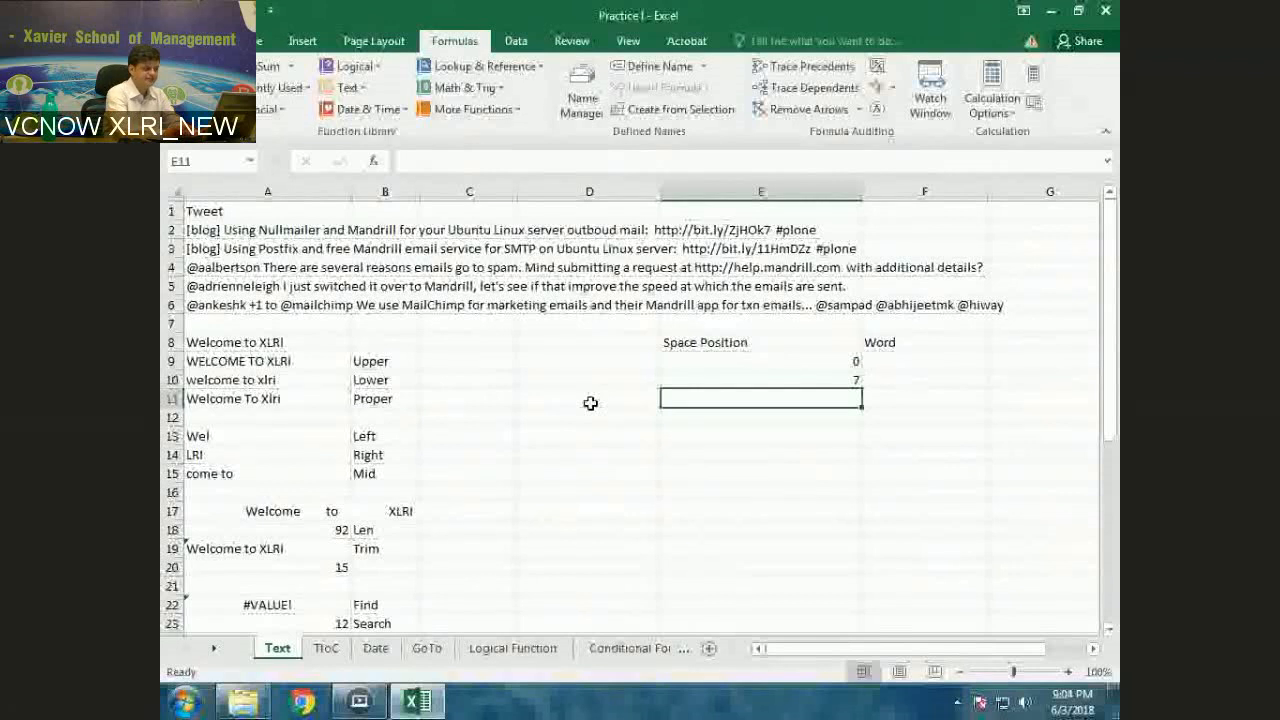
type("=")
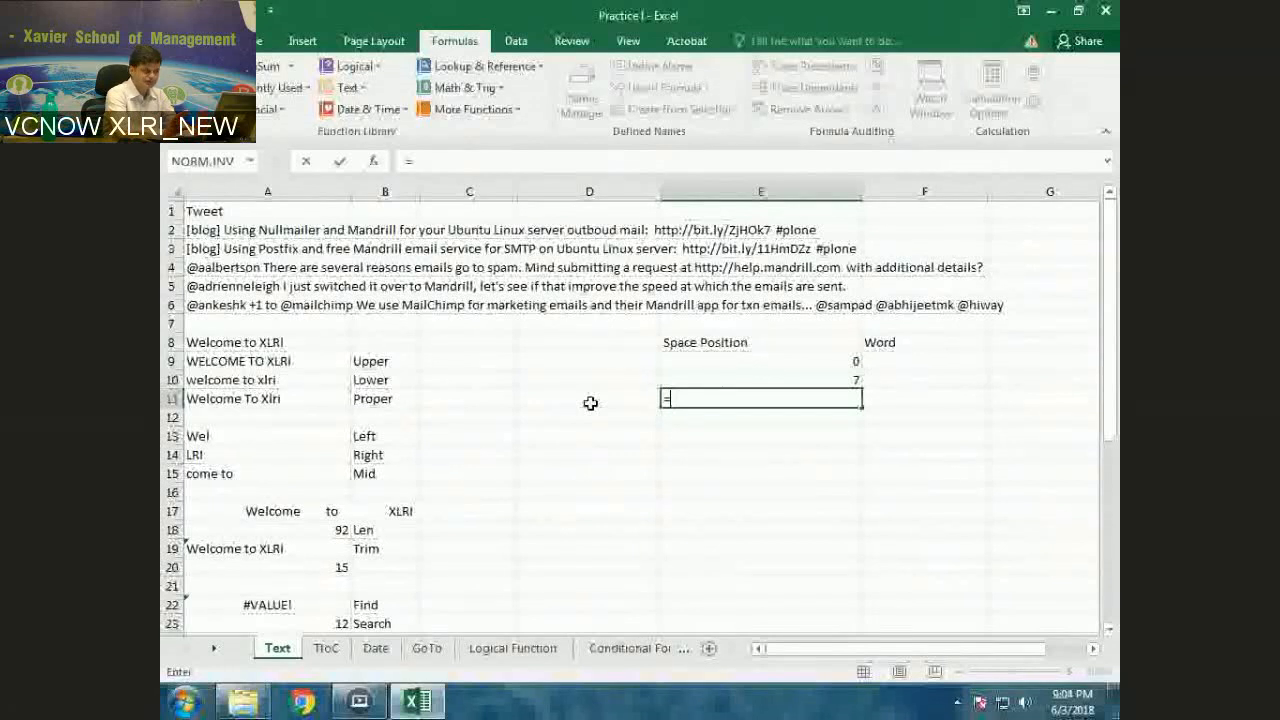
type("find(\" \",")
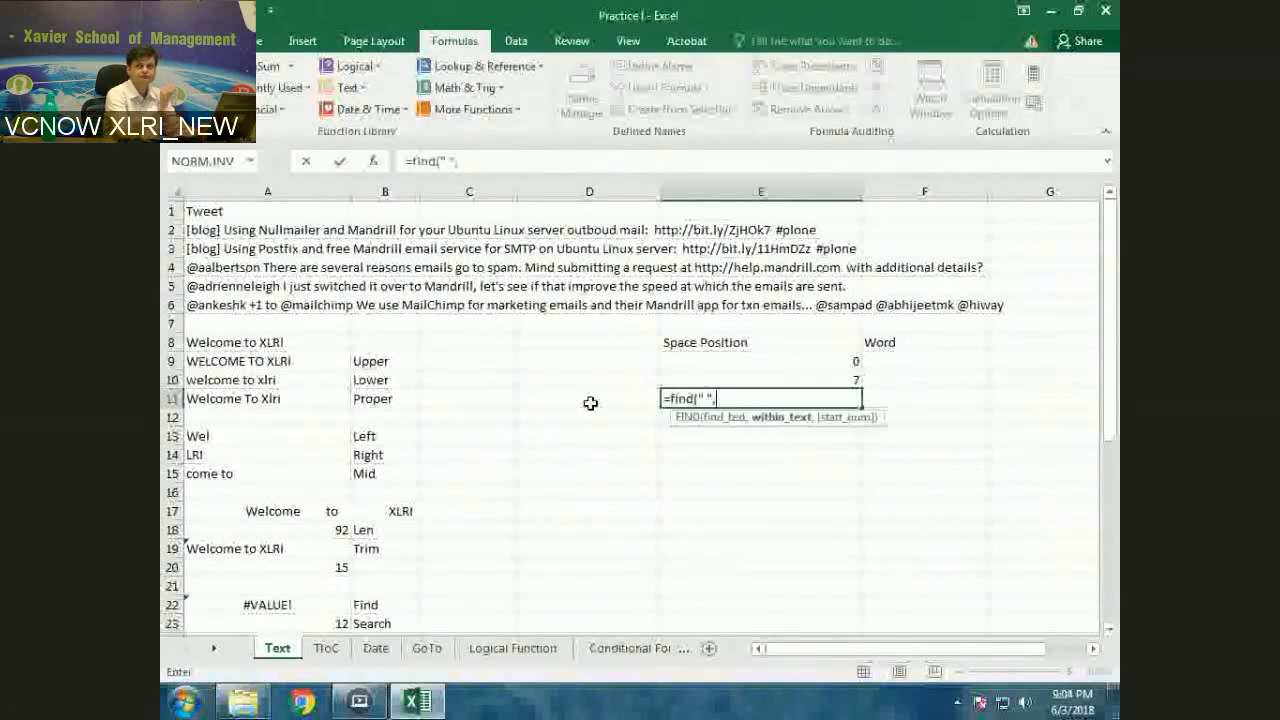
type("a2,")
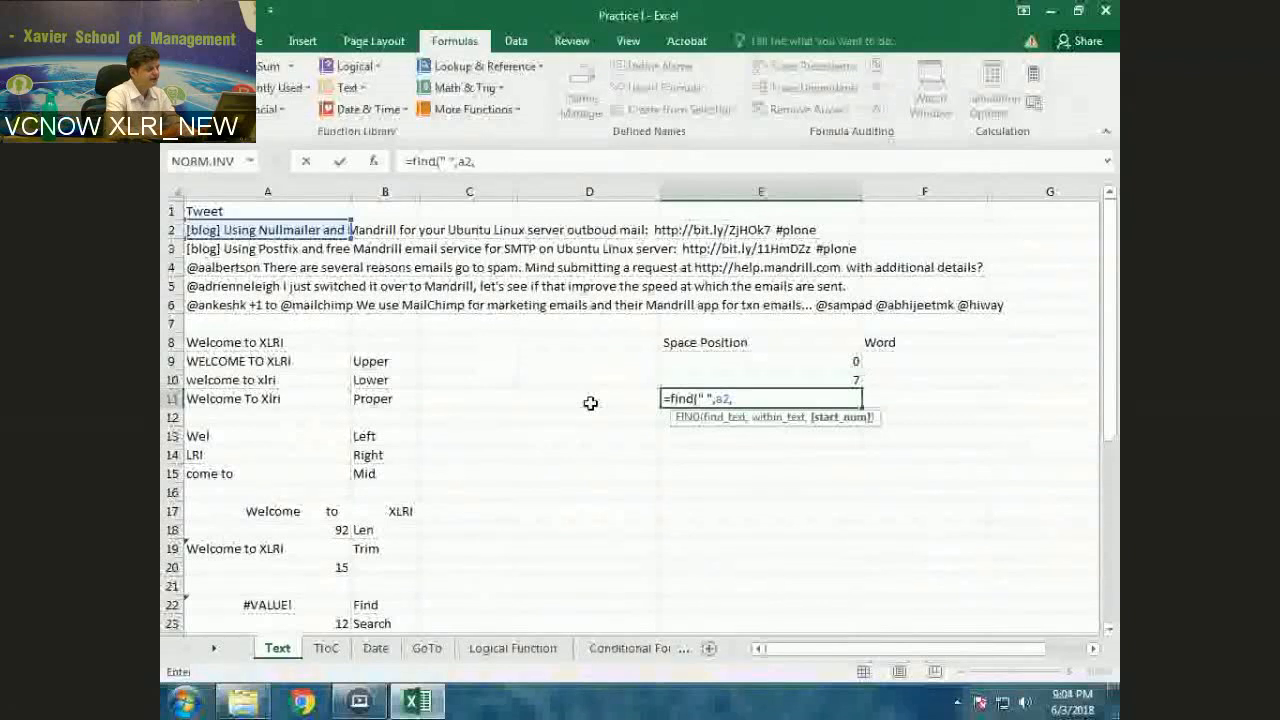
key("Up")
type("+1")
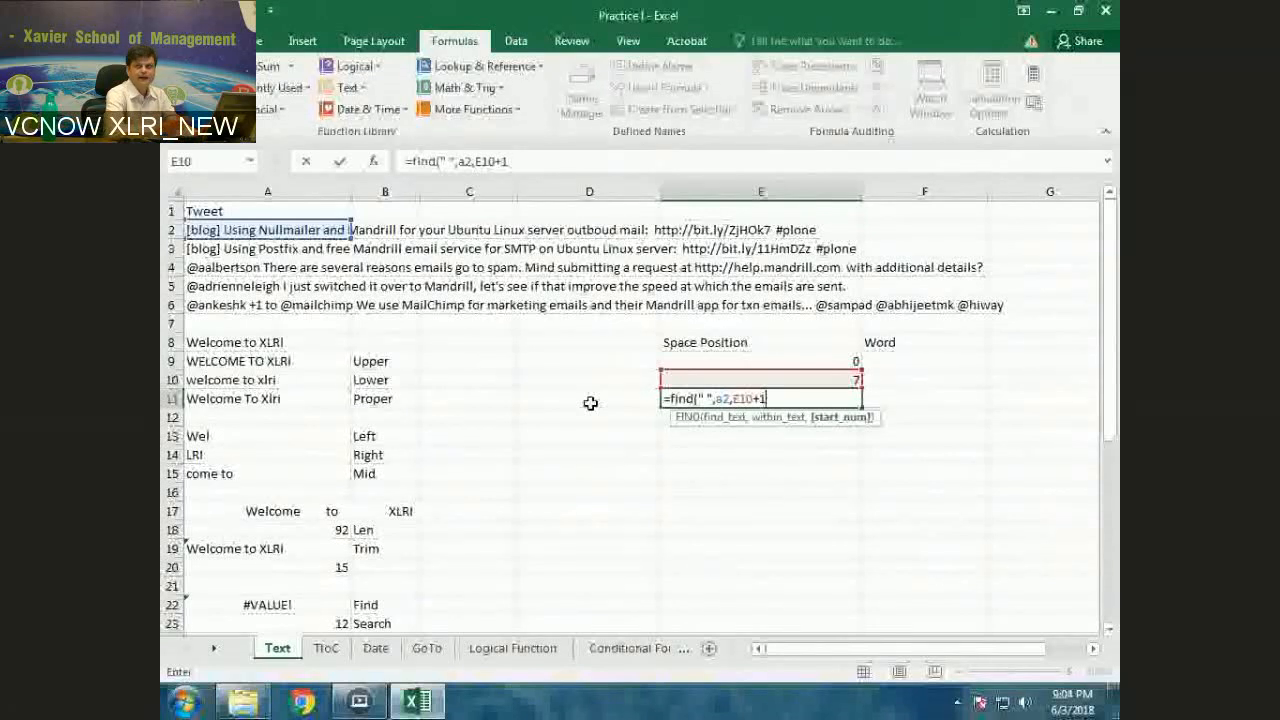
key("ctrl+Return")
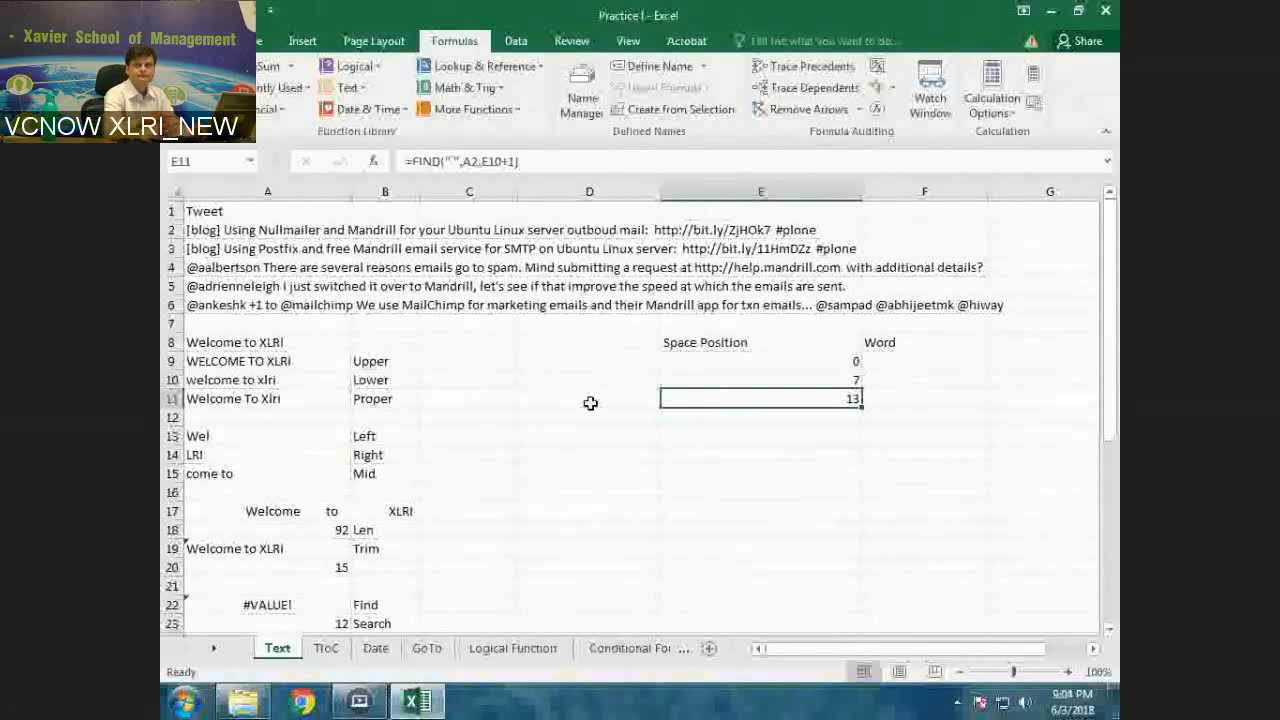
Toggle between showing formulas and values to examine the Space Position formulas
key("ctrl+grave")
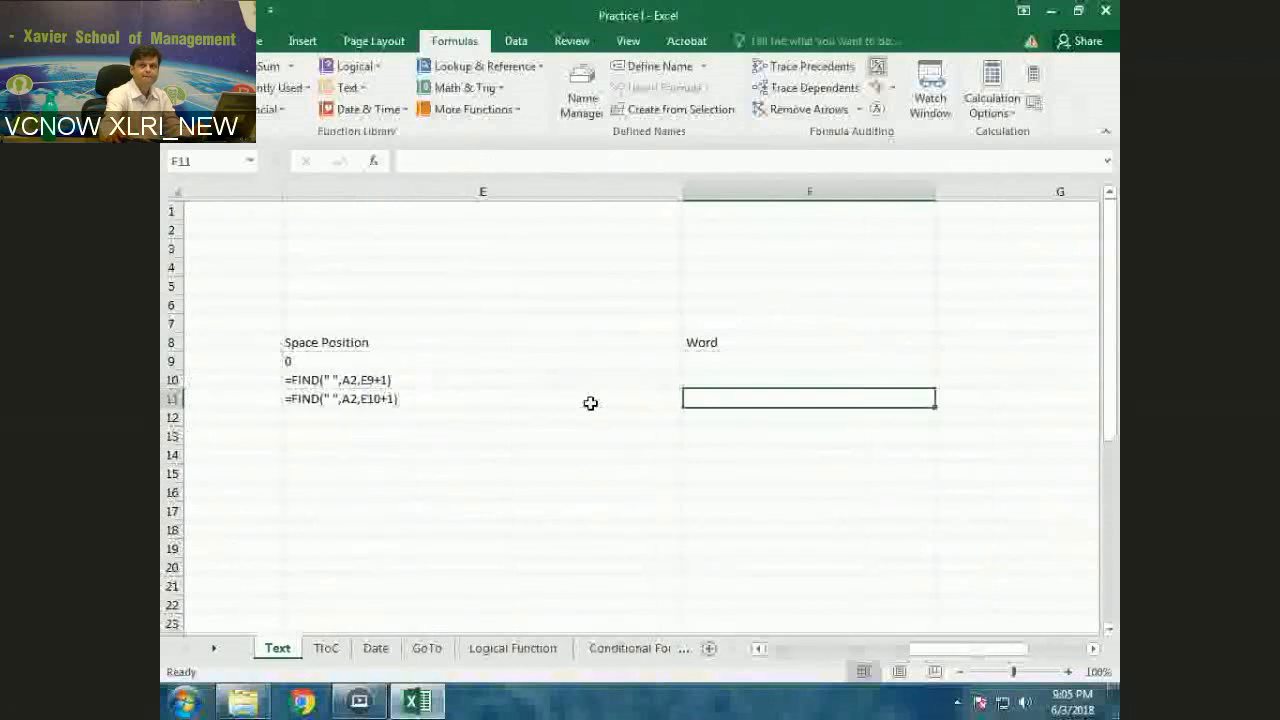
key("Left")
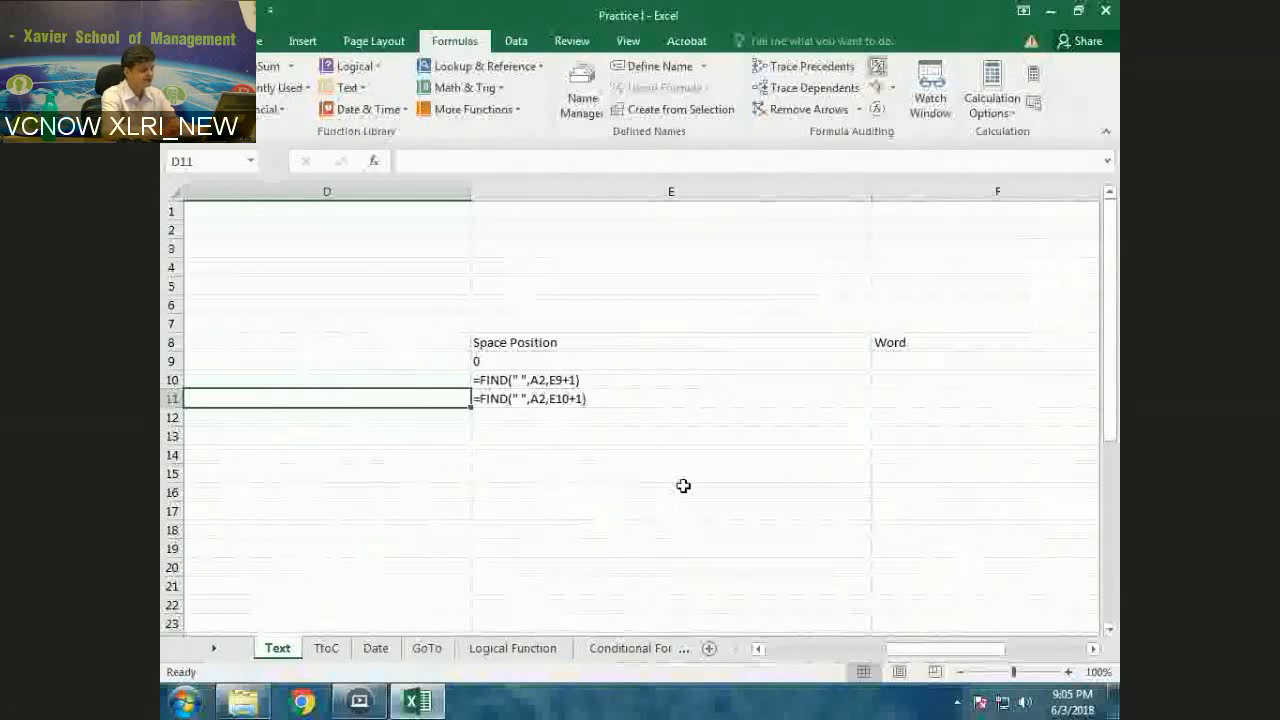
key("ctrl+grave")
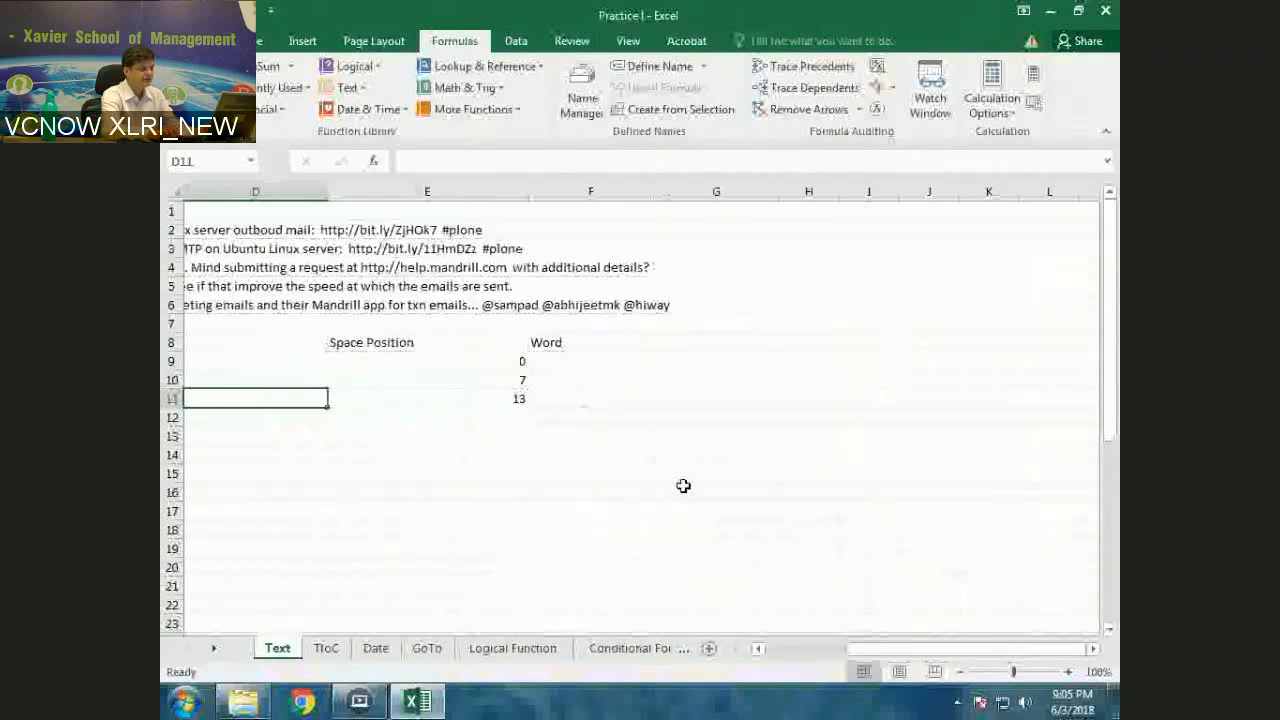
key("Right")
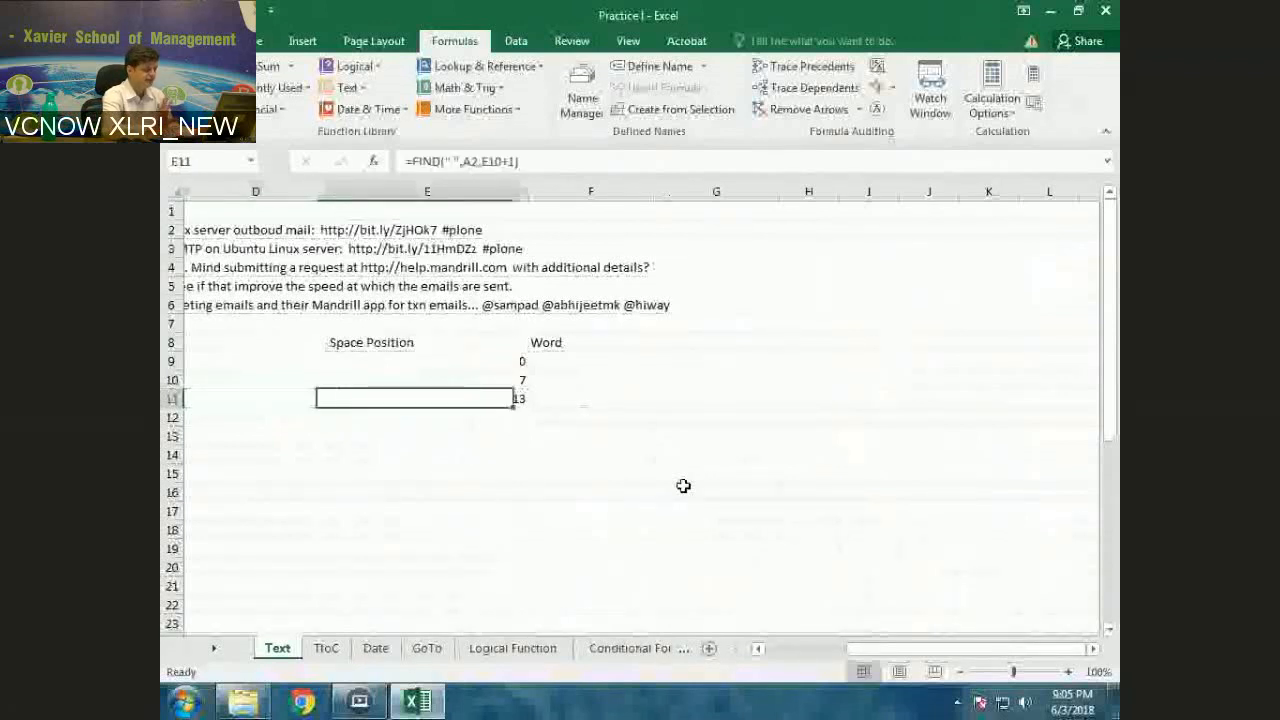
key("Right")
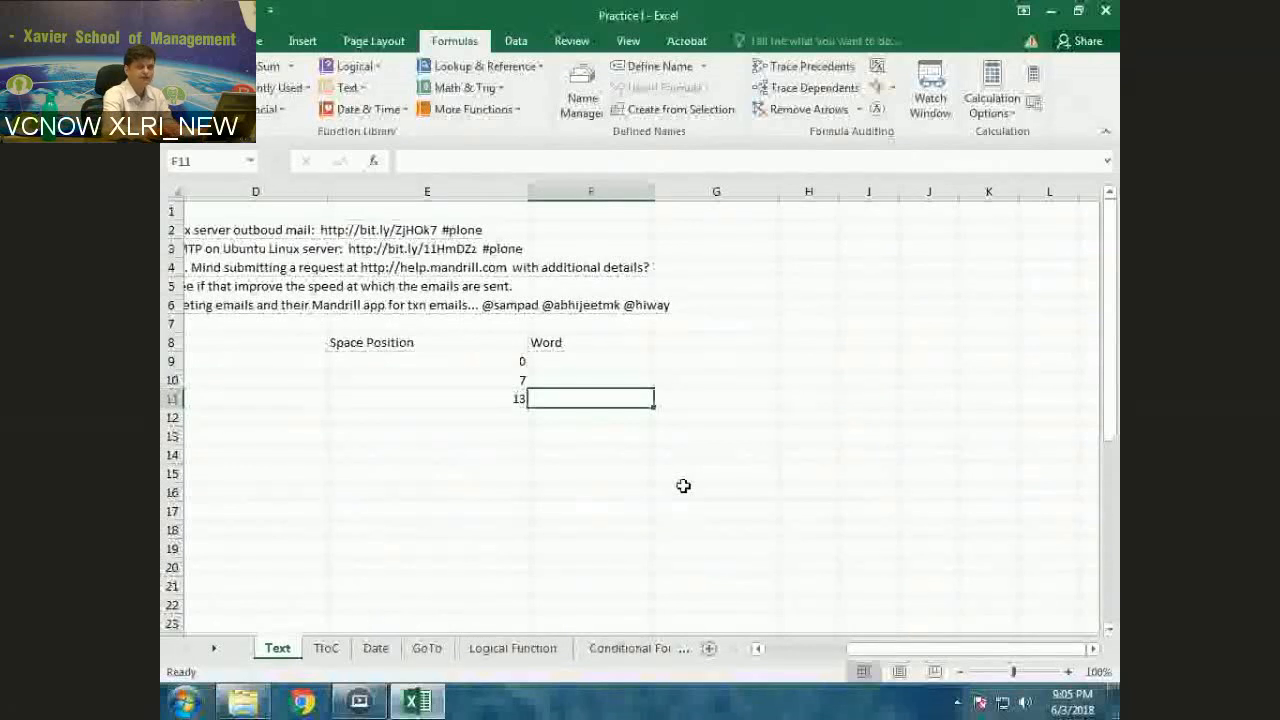
key("Left")
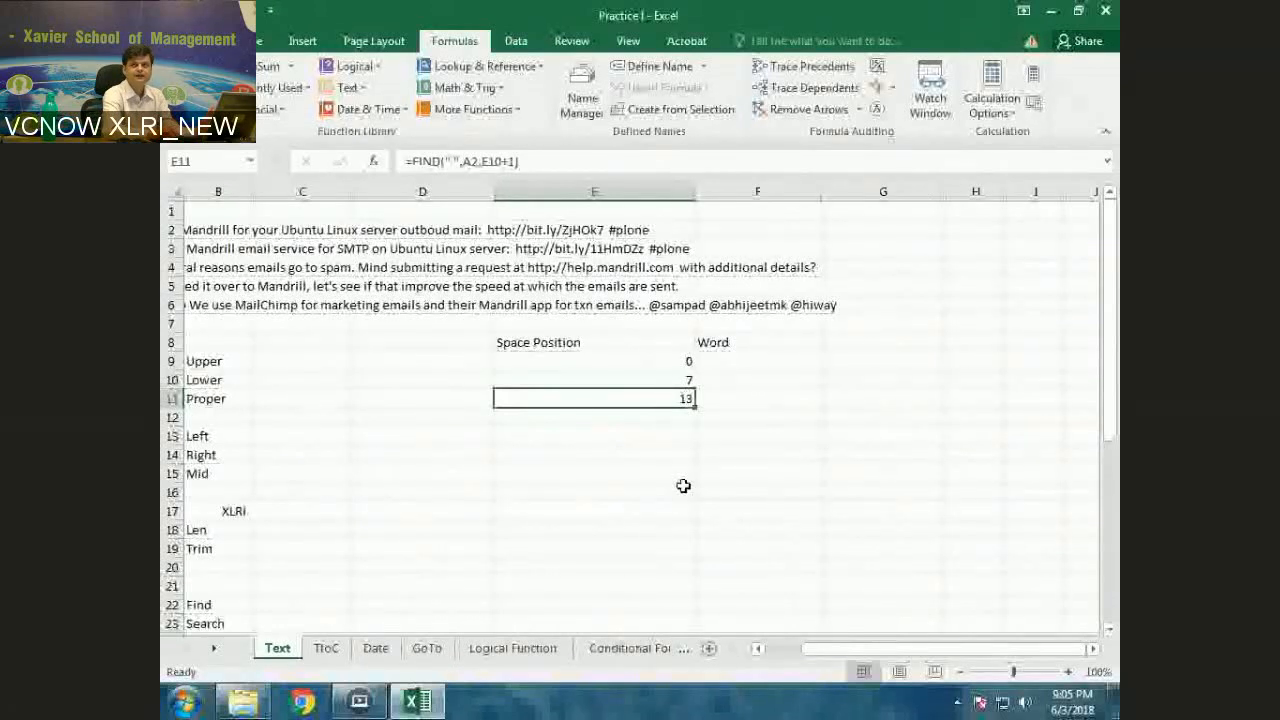
key("ctrl+grave")
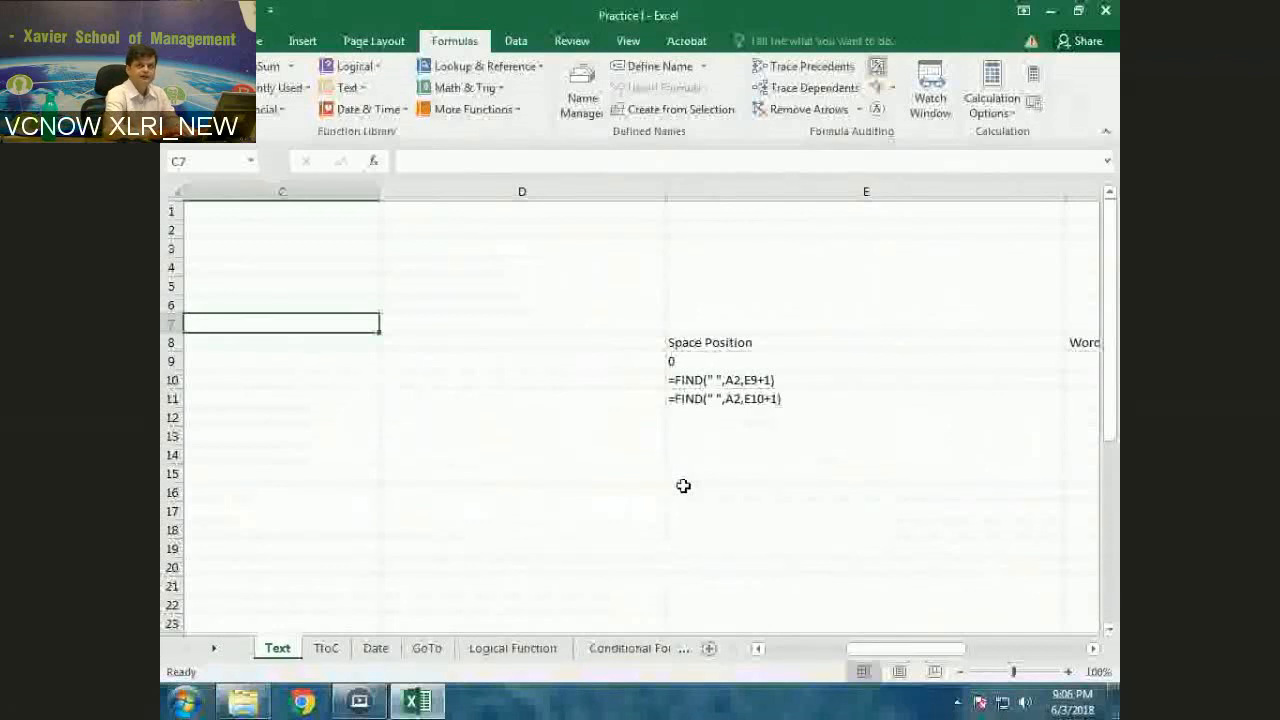
key("Down")
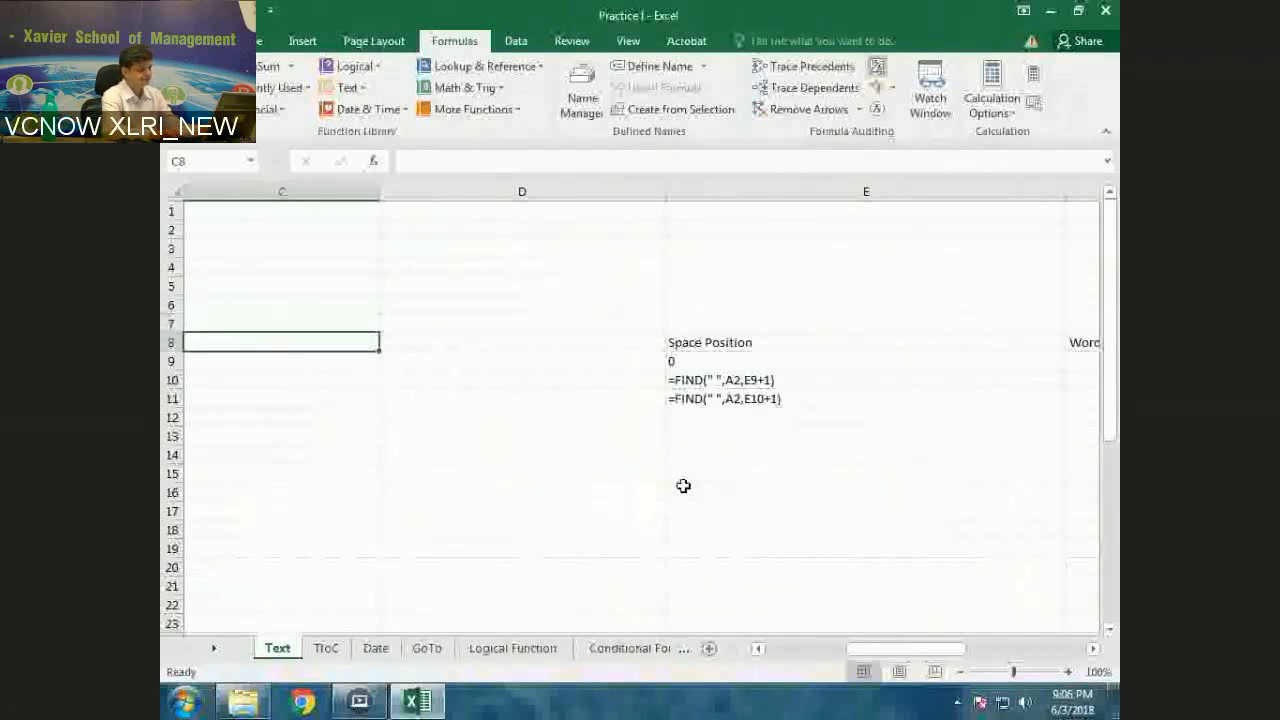
key("ctrl+grave")
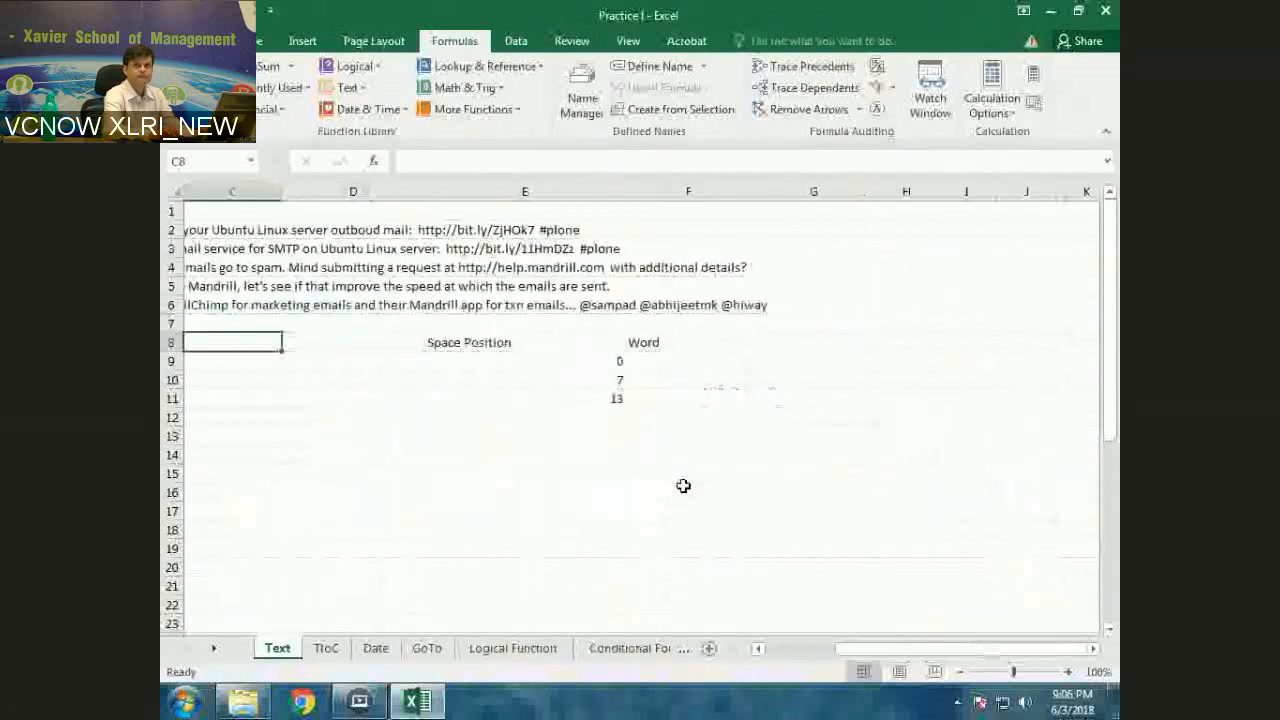
Enter =MID(A2,E9+1,E10-E9-1) in F9 to extract the first word between spaces
key("Down")
key("Right")
key("Right")
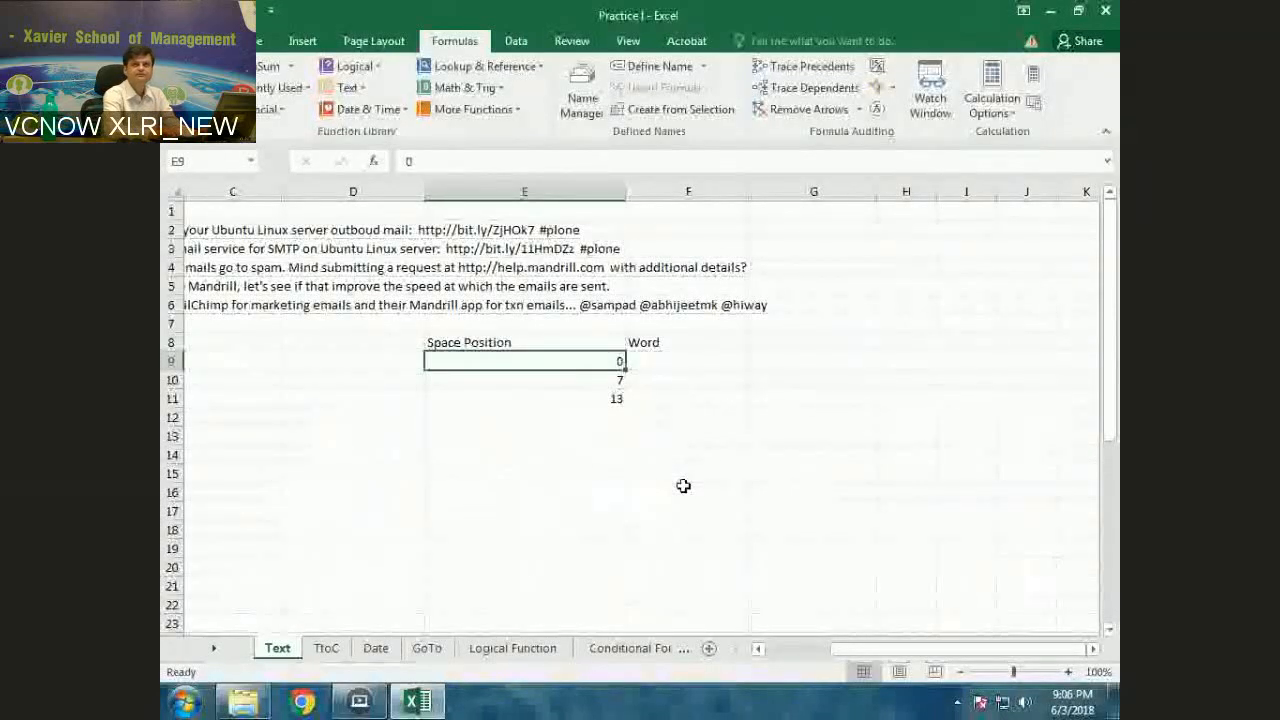
key("Right")
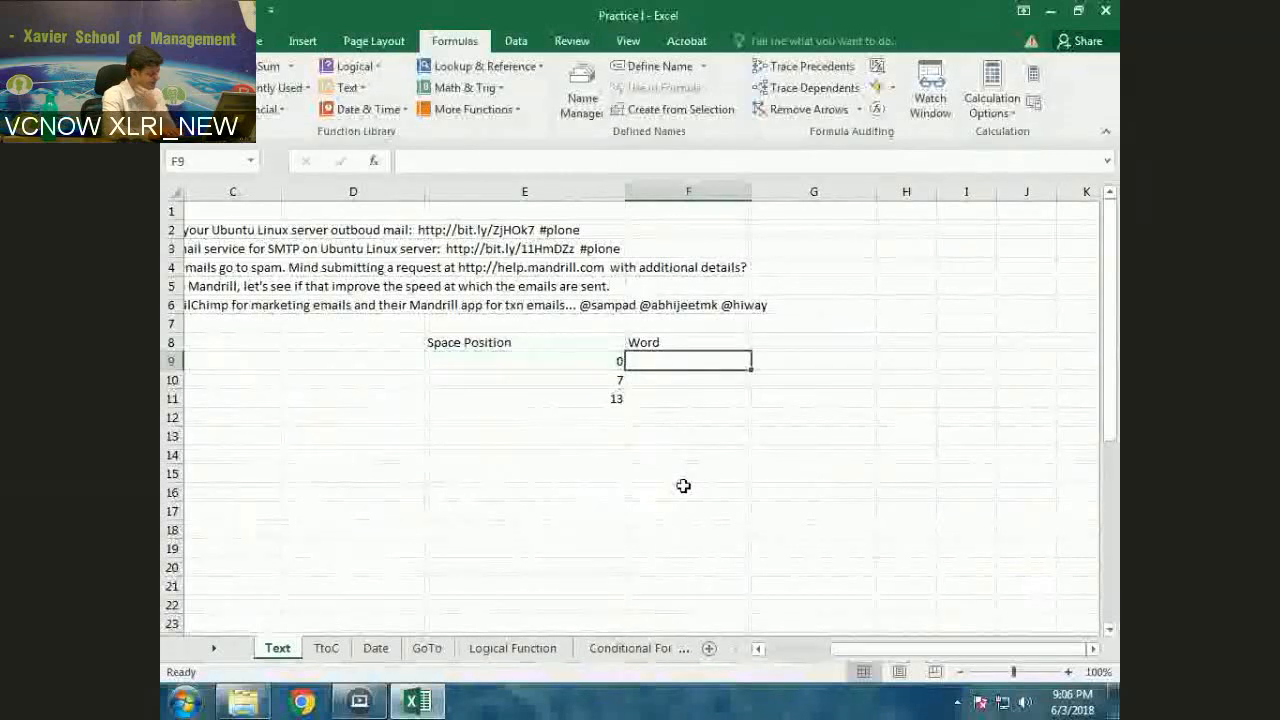
type("=")
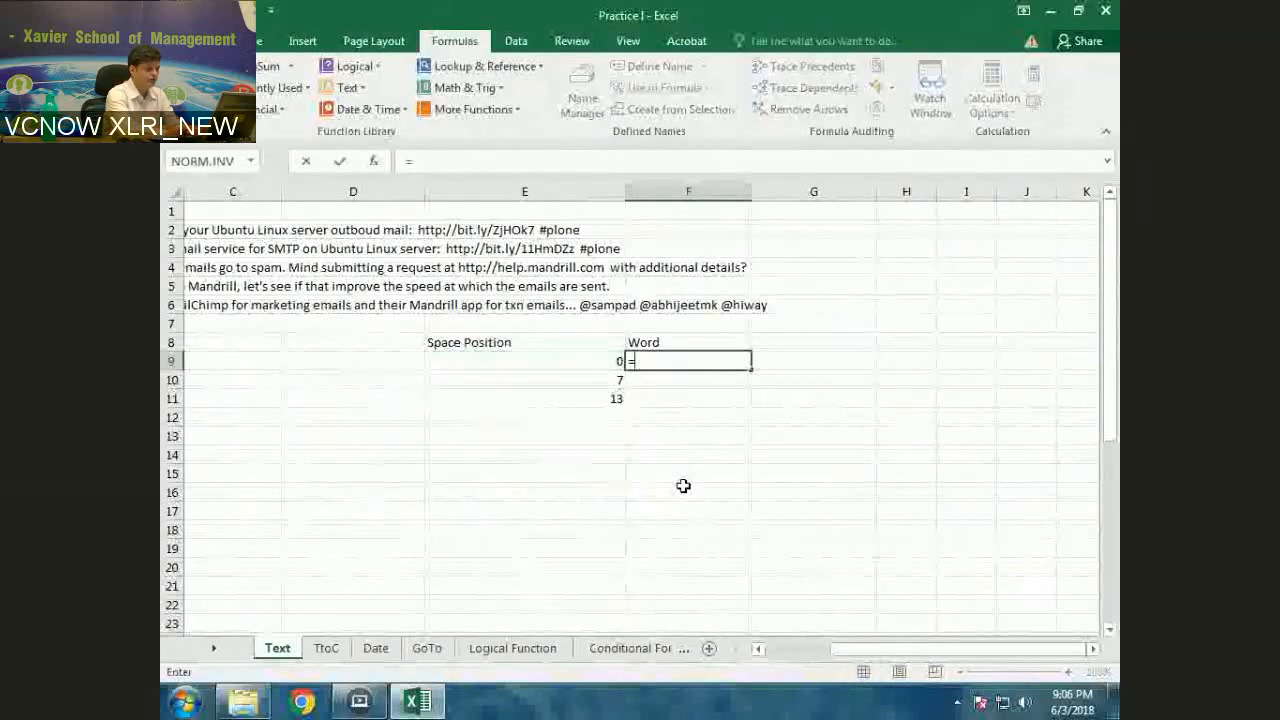
type("mid(")
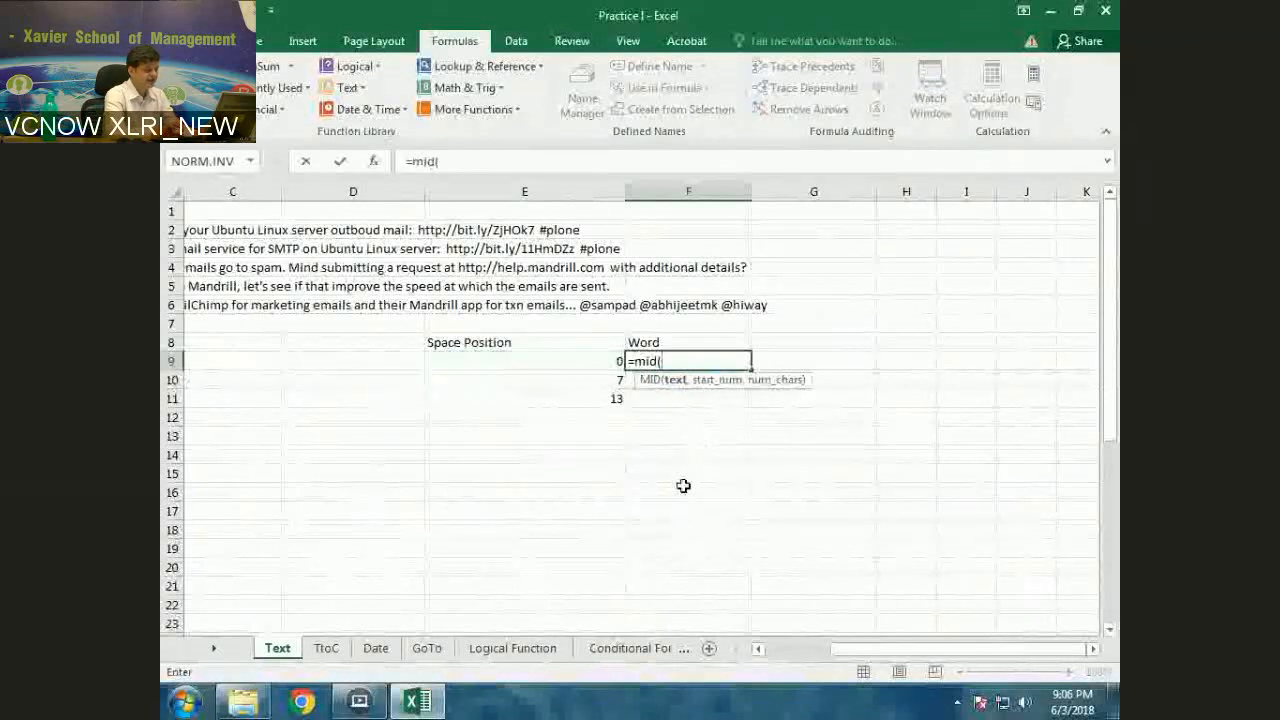
type("a2,")
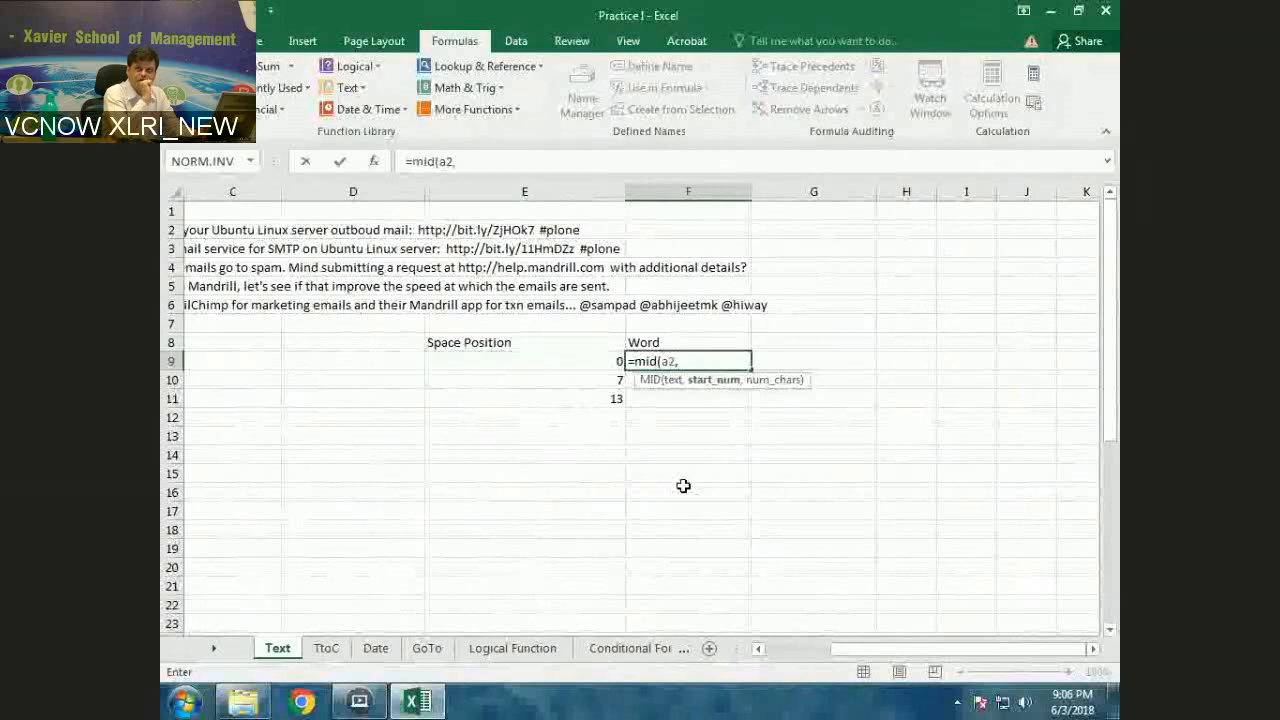
key("Left")
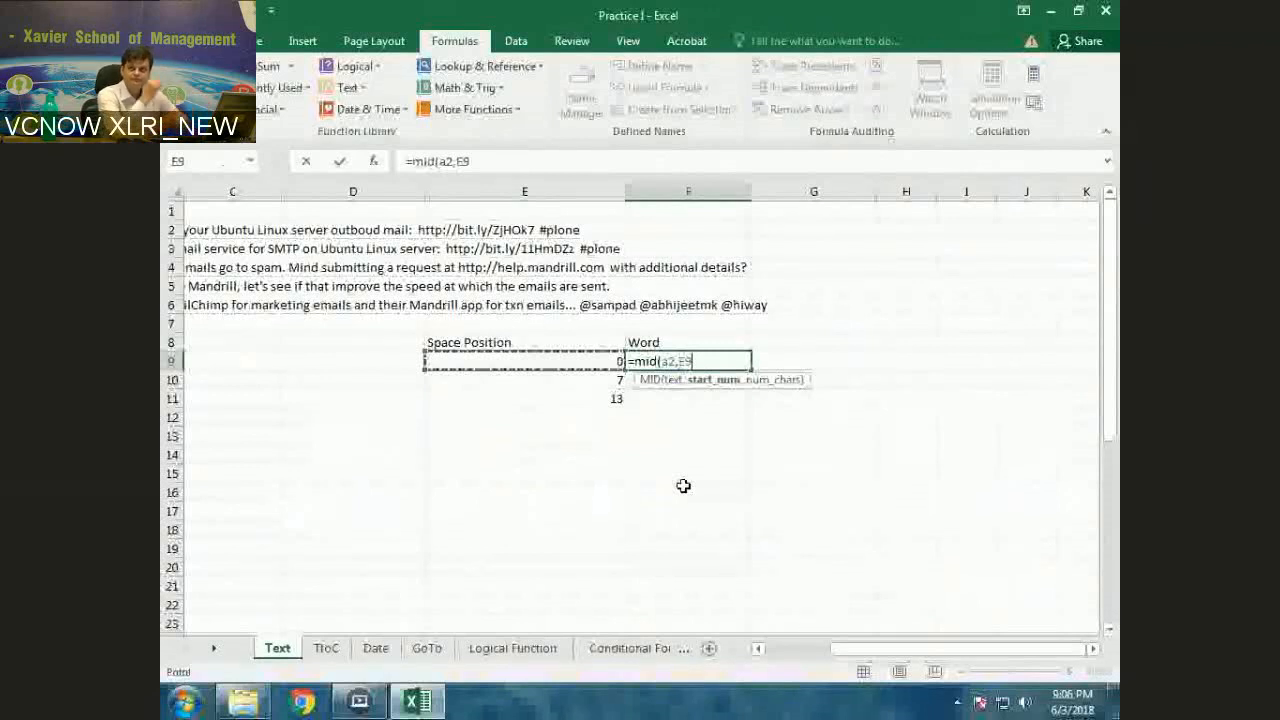
type("+1,")
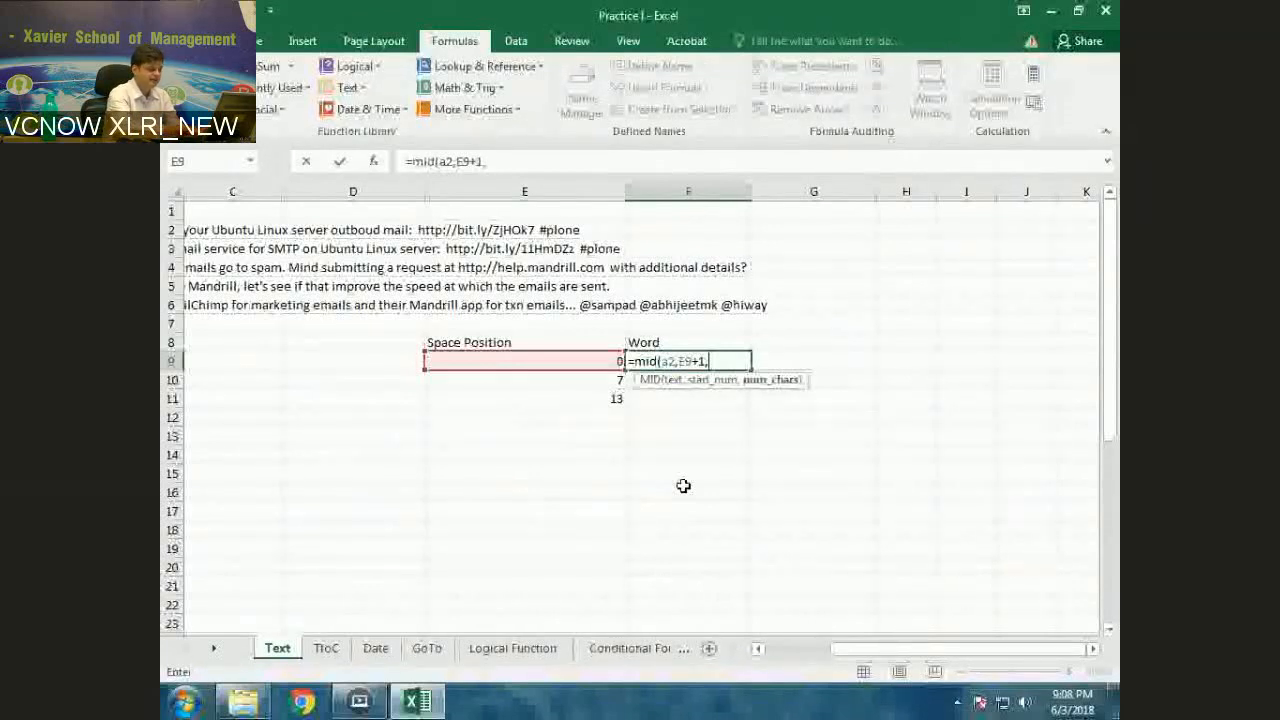
type("E10-E9-1")
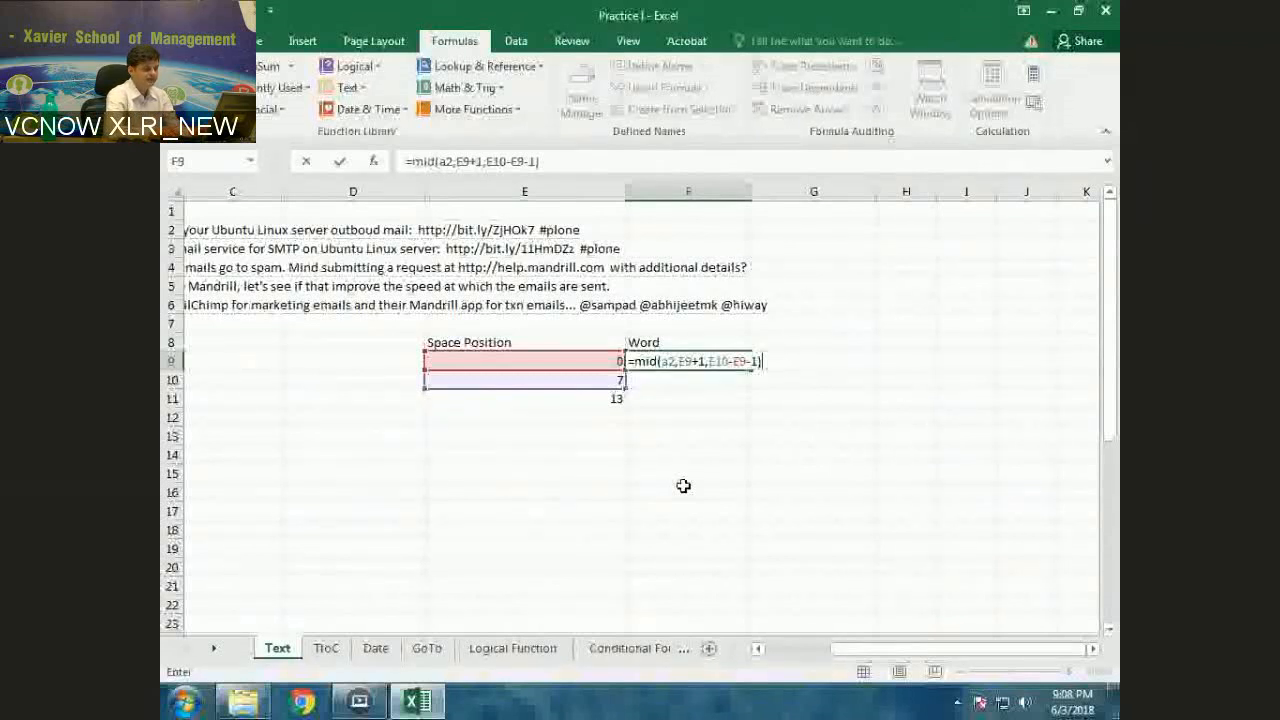
key("ctrl+Return")
Copy the Word formula from F9 into F10
key("ctrl+c")
key("Down")
key("ctrl+v")
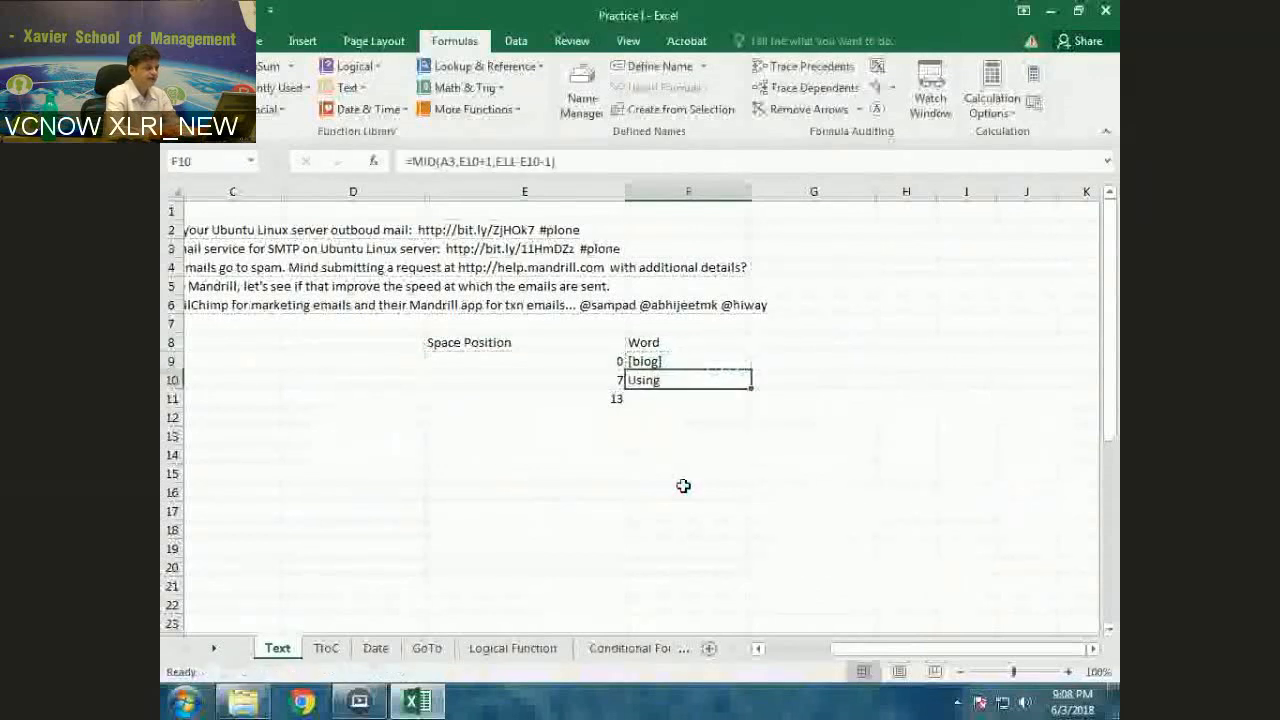
Correct the text reference in F10's MID formula to the fixed cell A2
key("F2")
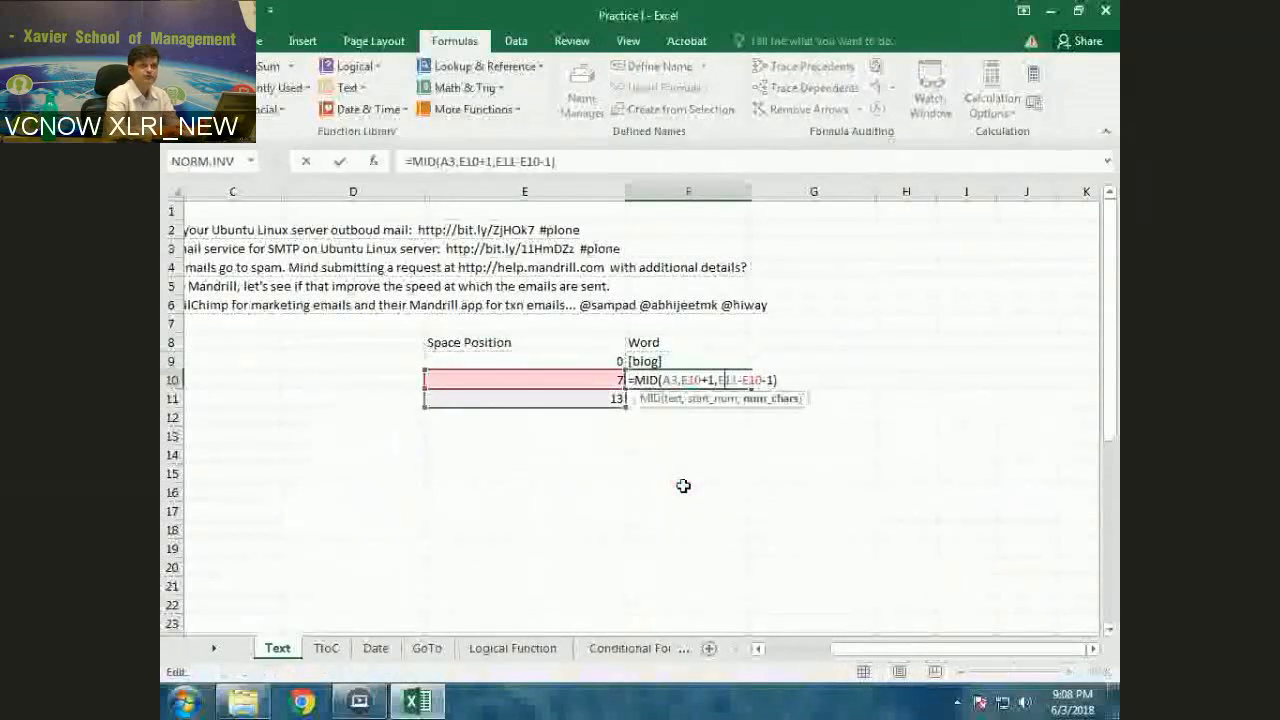
key("Left")
key("Left")
key("Left")
key("Left")
key("Left")
key("Left")
key("Left")
key("Left")
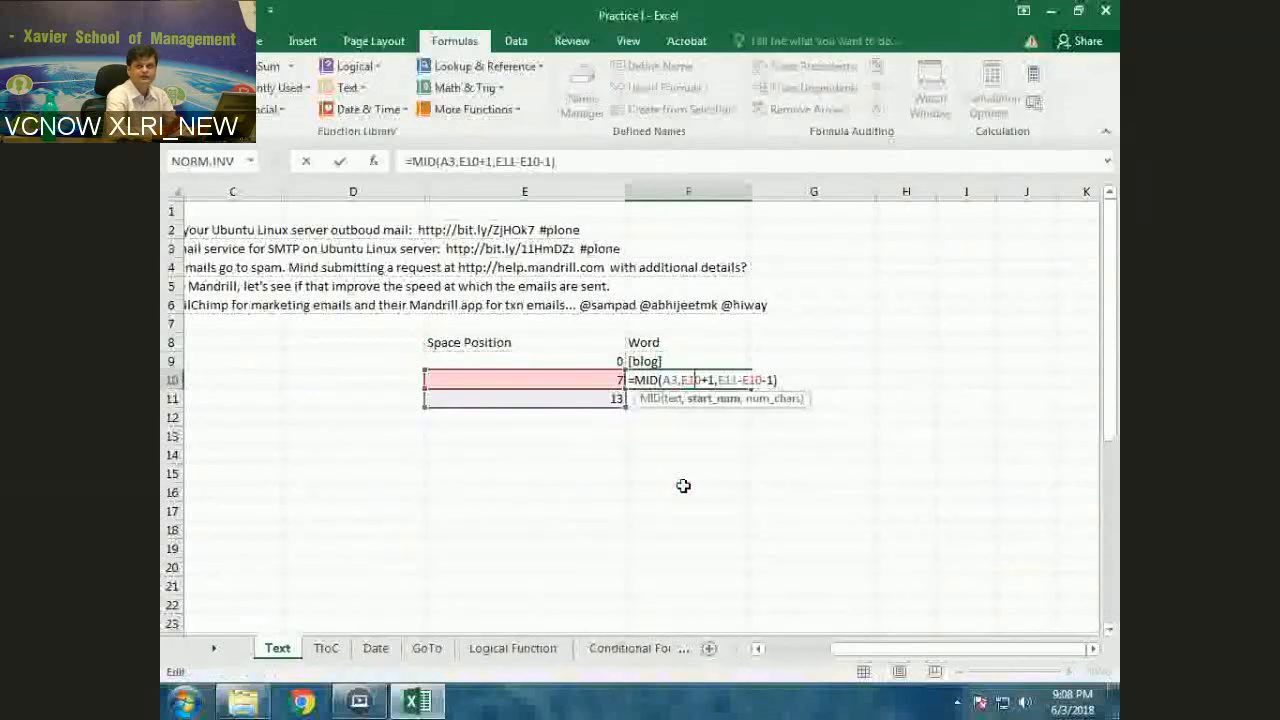
key("BackSpace")
type("2")
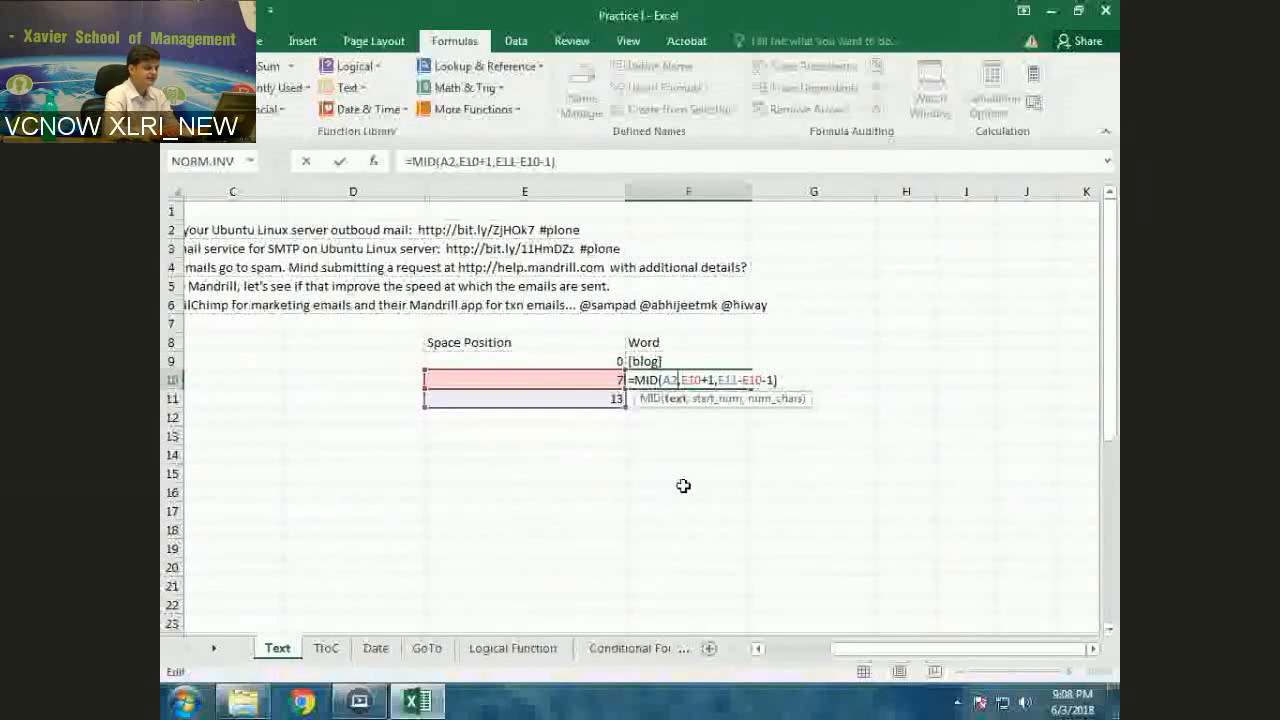
key("ctrl+Return")
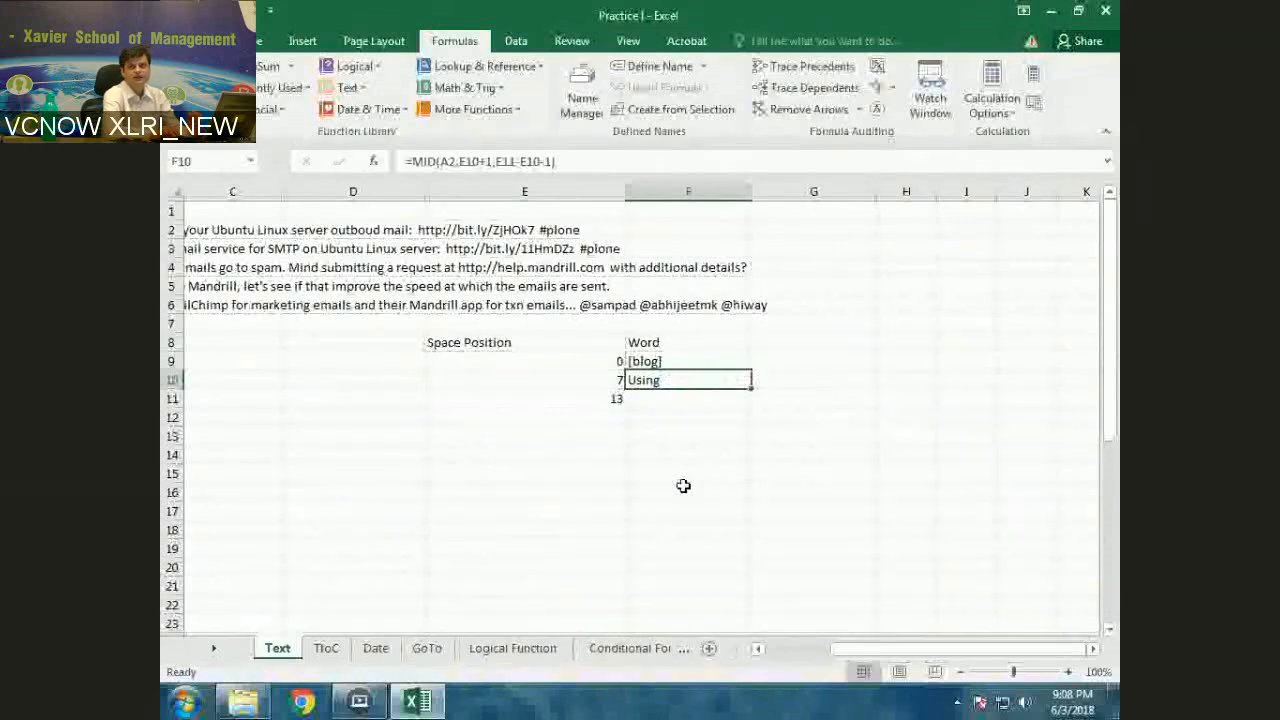
key("Left")
key("Left")
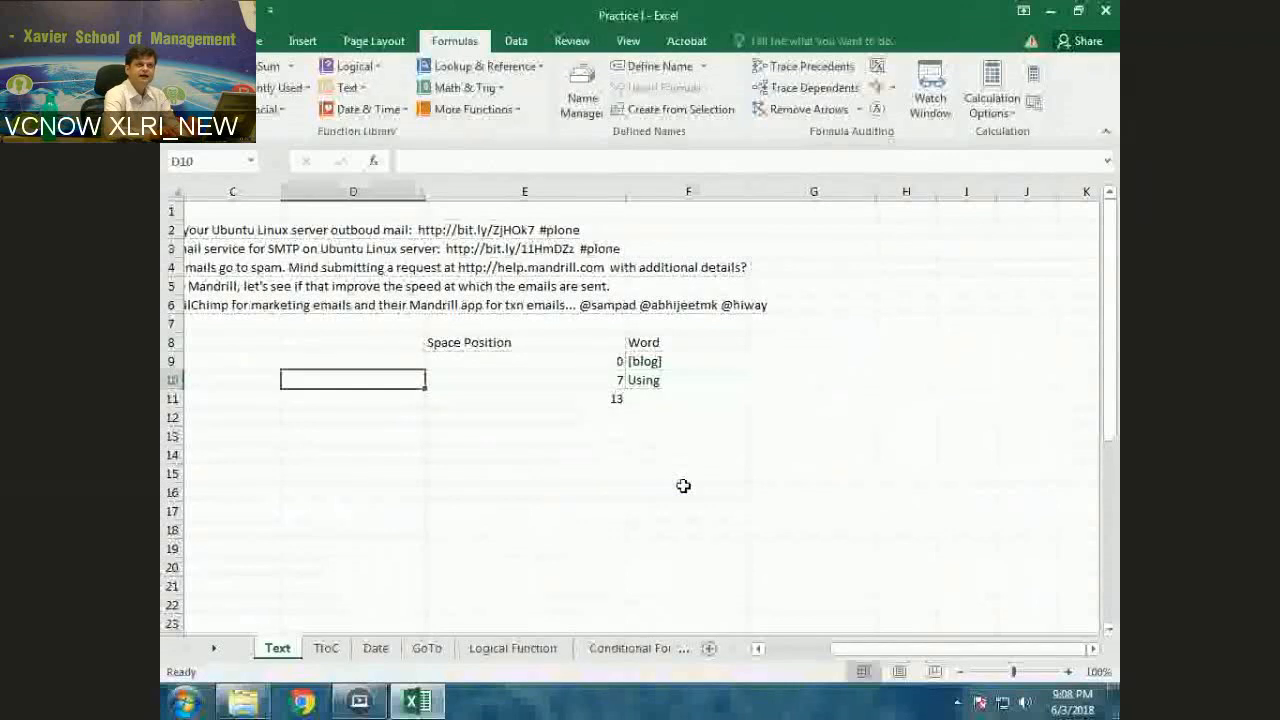
key("Right")
key("Right")
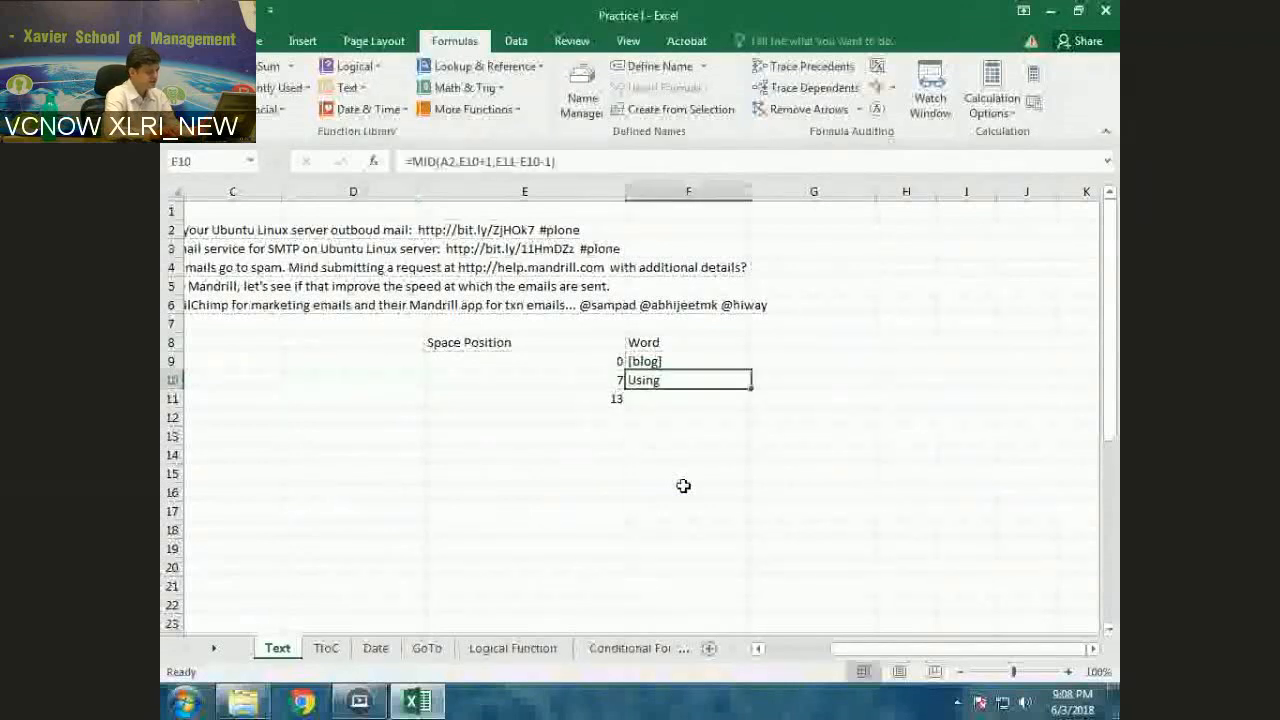